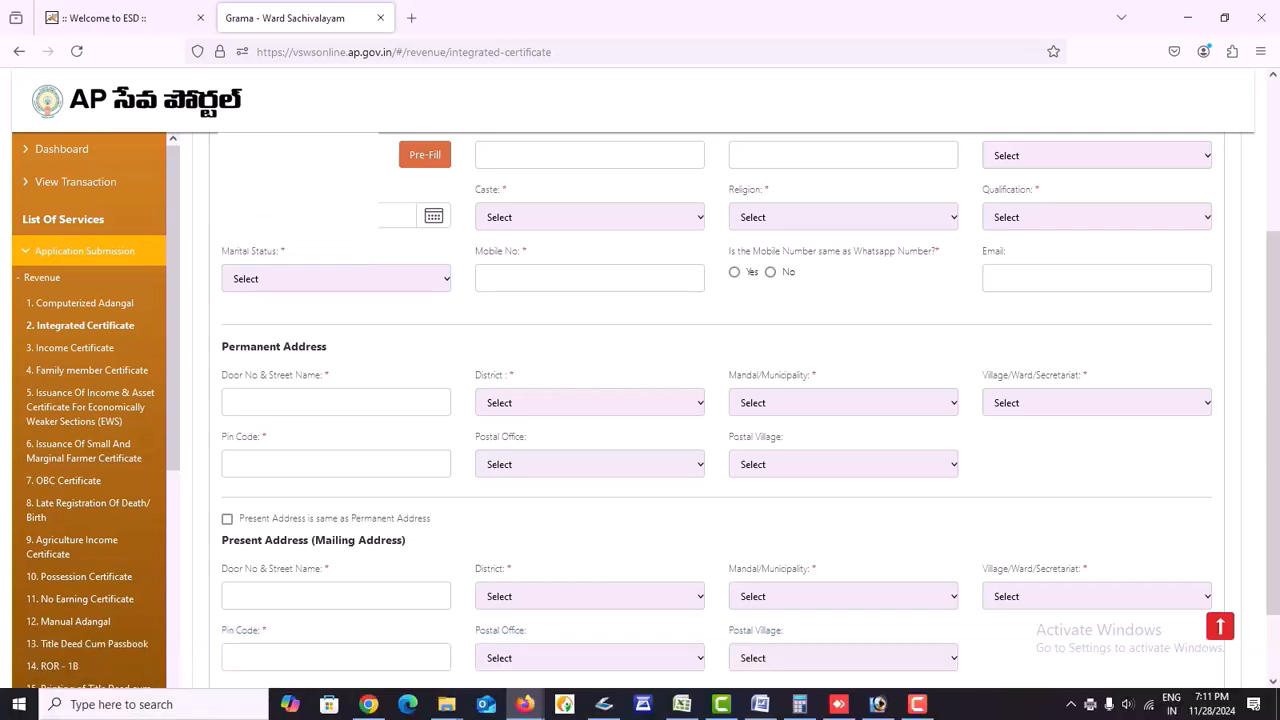
# Pre-fill the applicant's basic details, dismiss the caste certificate search, and fill in the remaining name field.
pyautogui.click(438, 153)
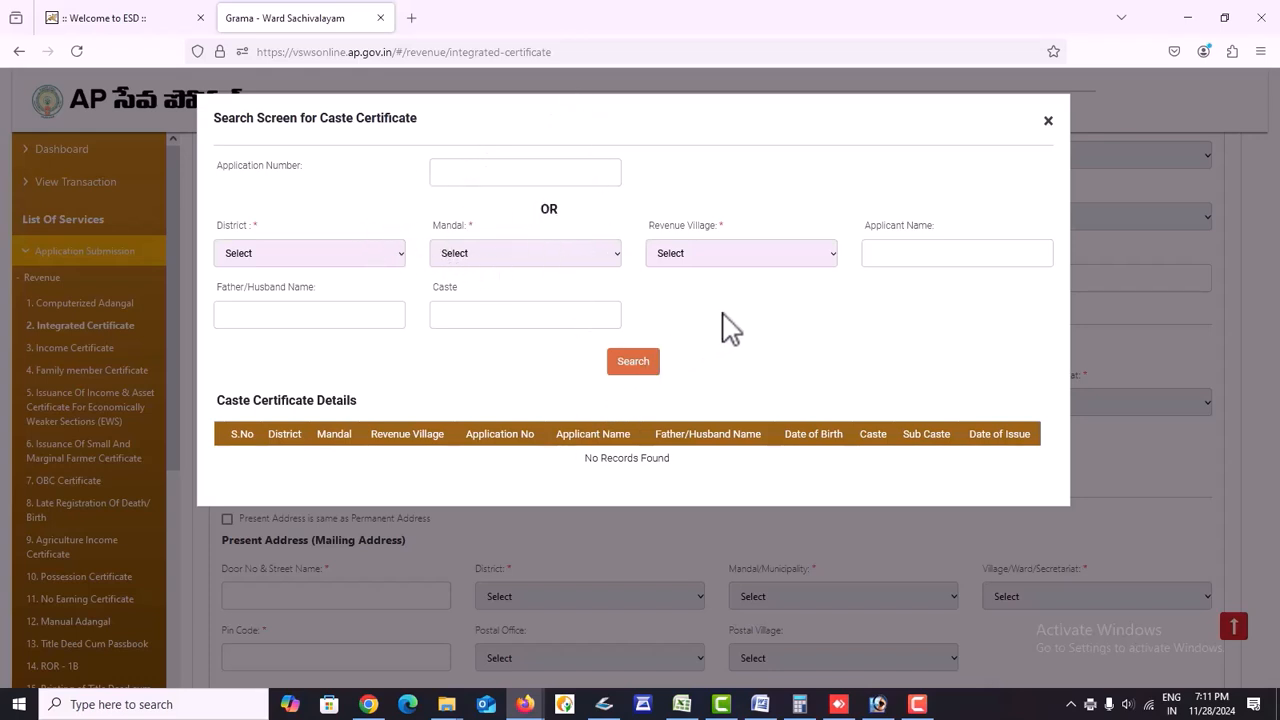
pyautogui.click(1049, 121)
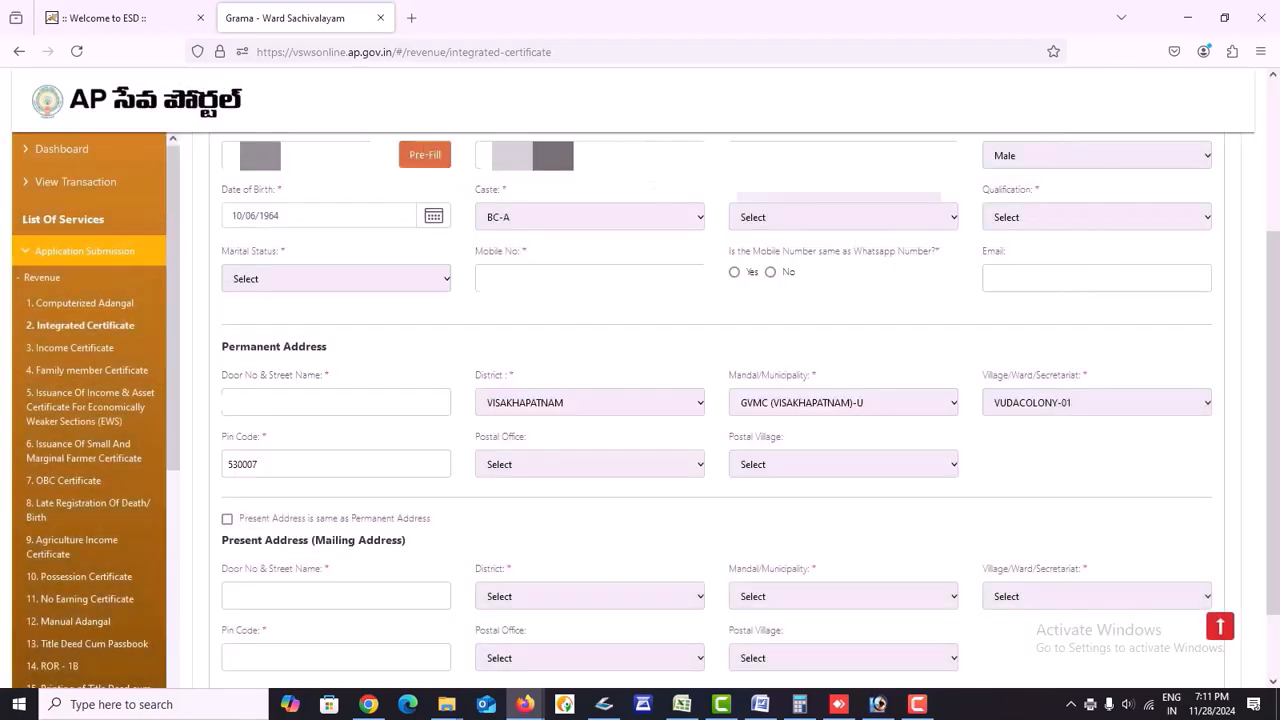
pyautogui.write('PAL')
# Set the applicant's gender to Male, religion to Hindu and qualification to Intermediate.
pyautogui.click(1022, 158)
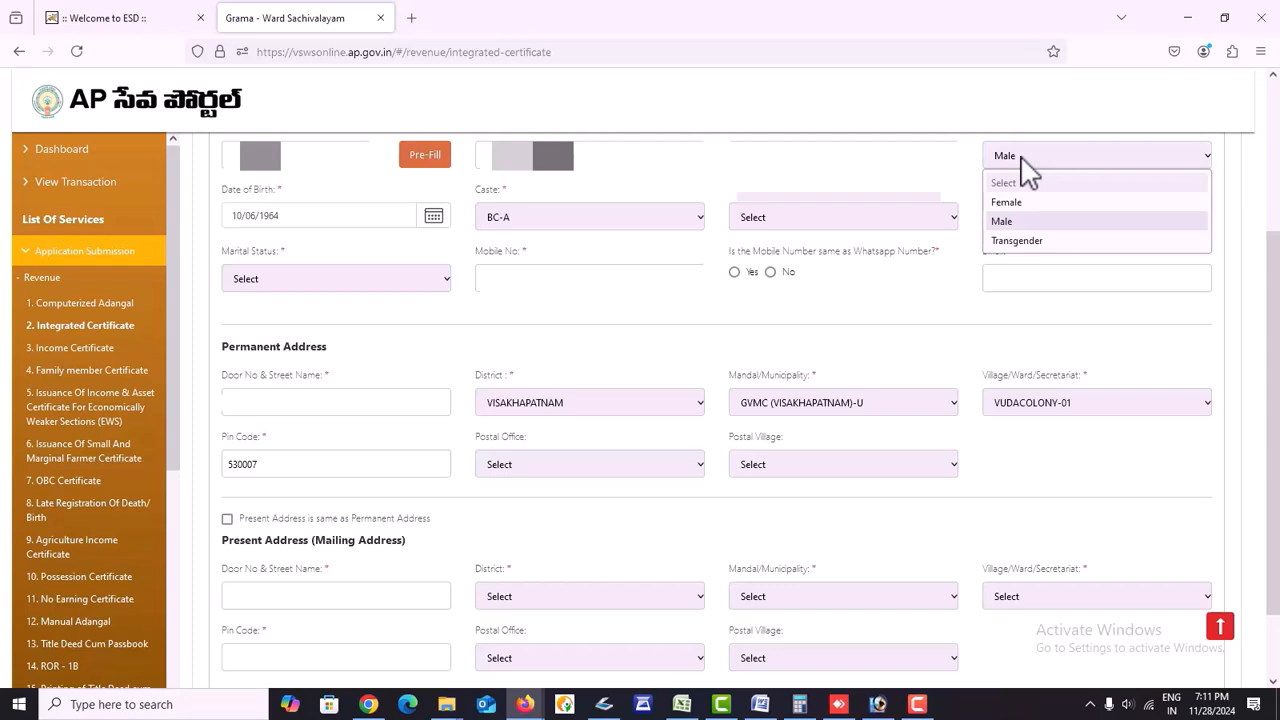
pyautogui.click(1012, 222)
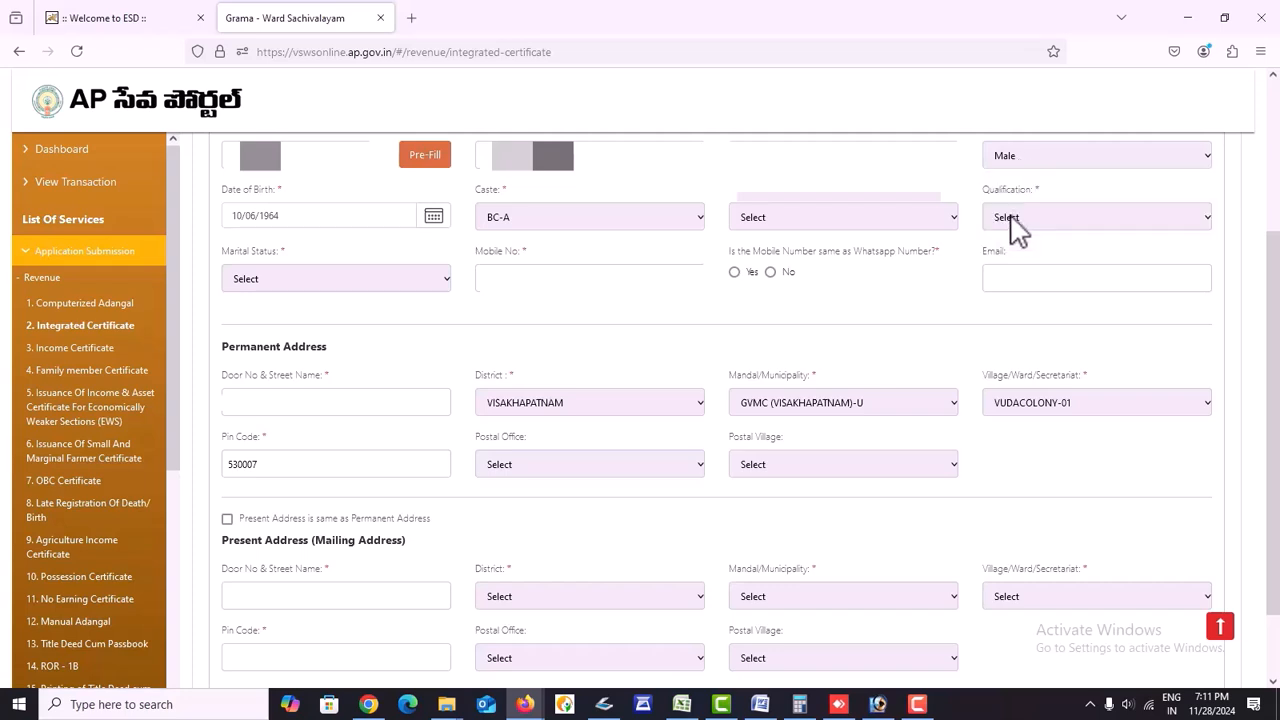
pyautogui.click(806, 220)
pyautogui.click(776, 321)
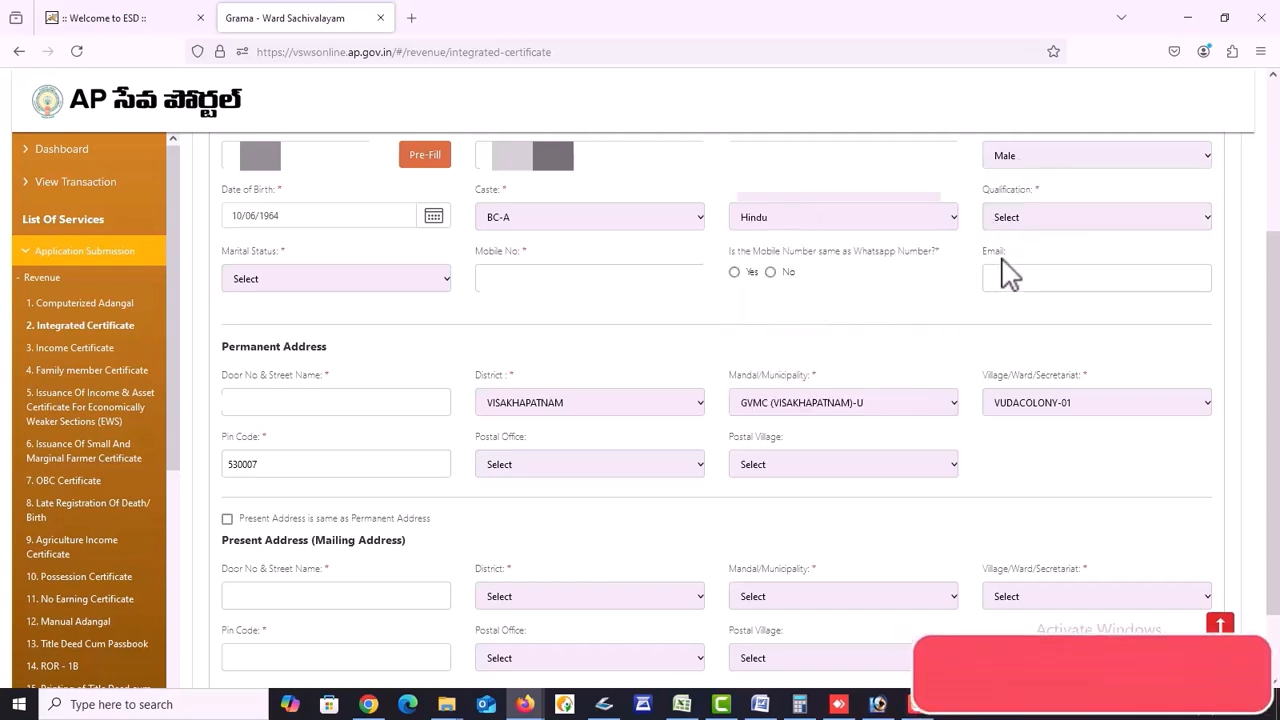
pyautogui.click(1018, 220)
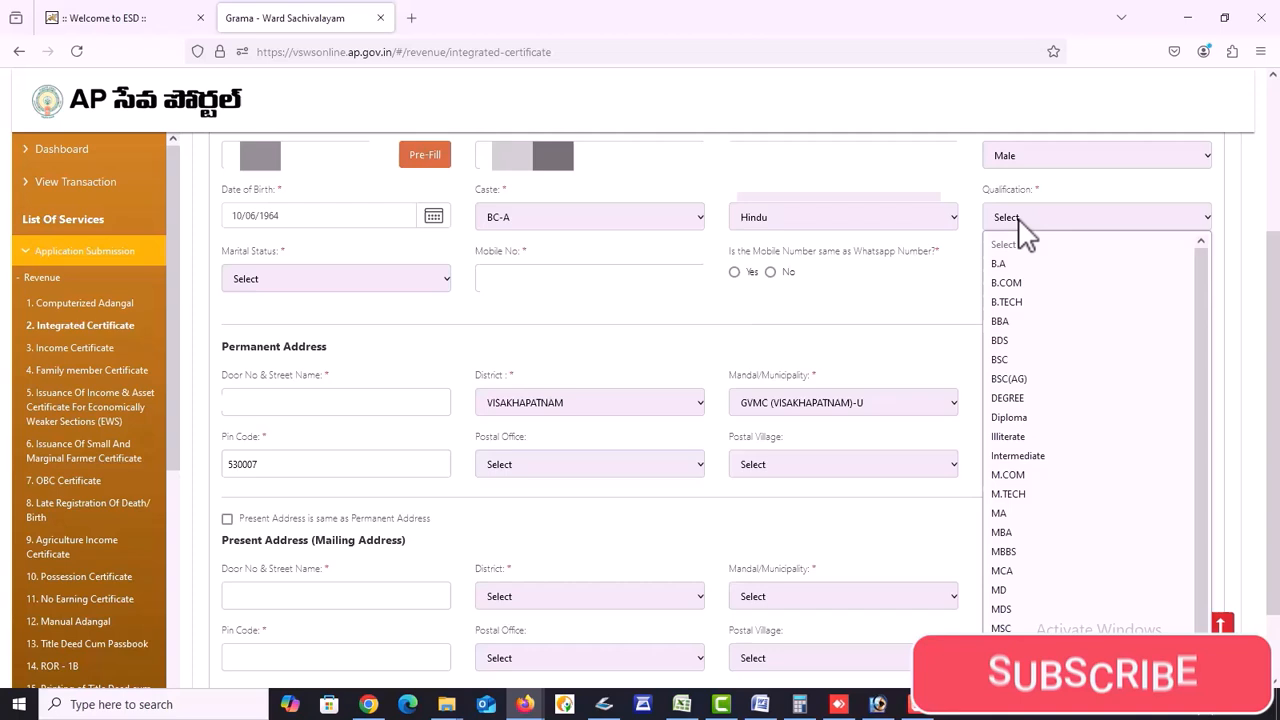
pyautogui.click(1022, 456)
# Set the marital status to Married and enter the applicant's mobile number, marking it as the same as the WhatsApp number.
pyautogui.click(400, 282)
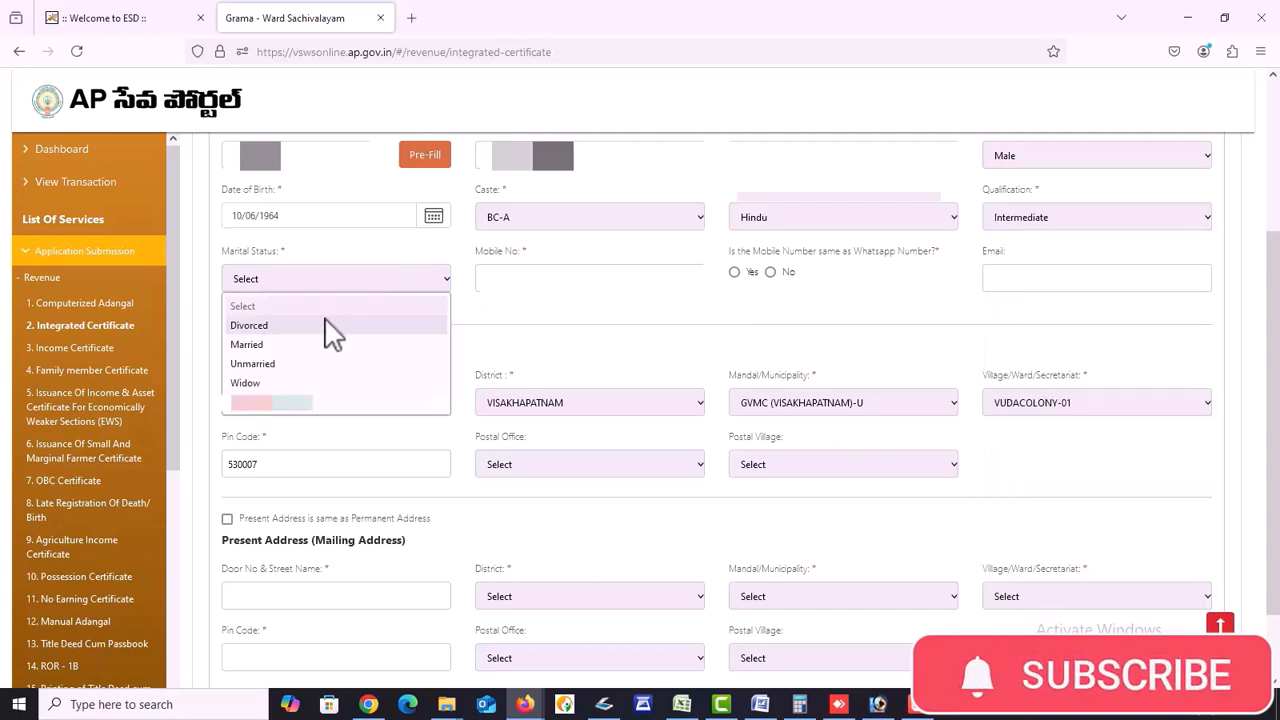
pyautogui.click(250, 344)
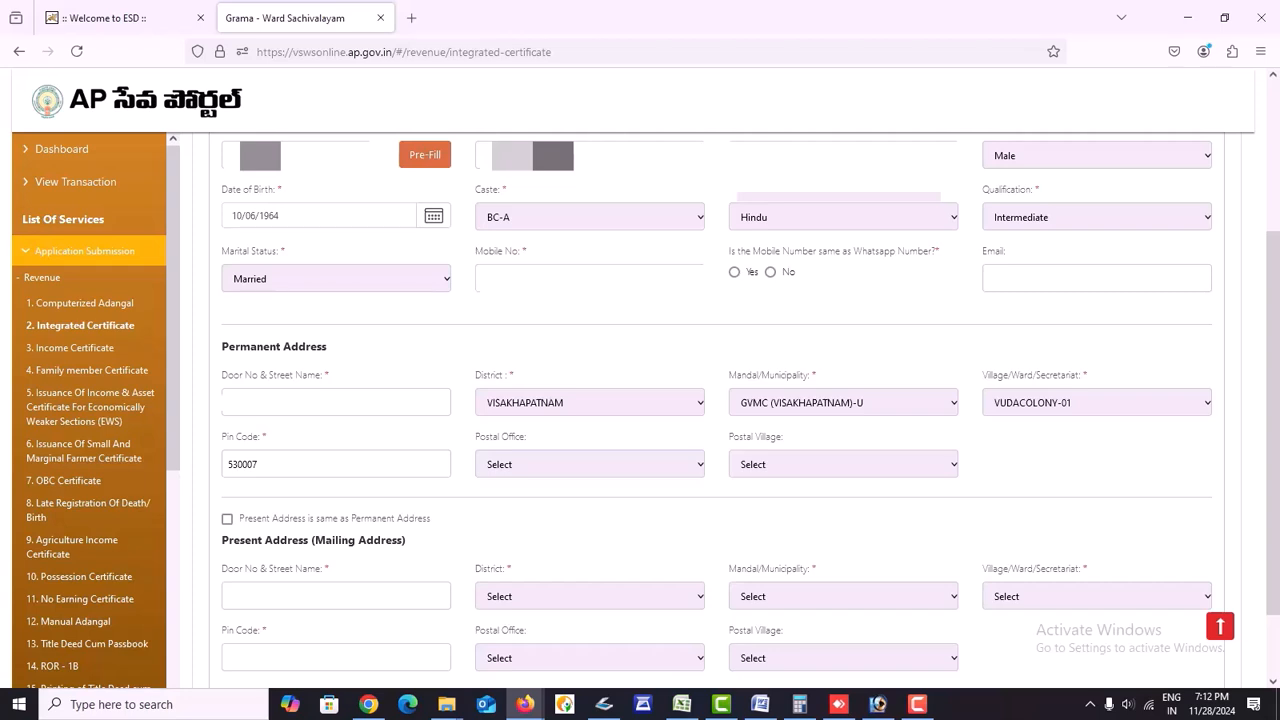
pyautogui.write('99')
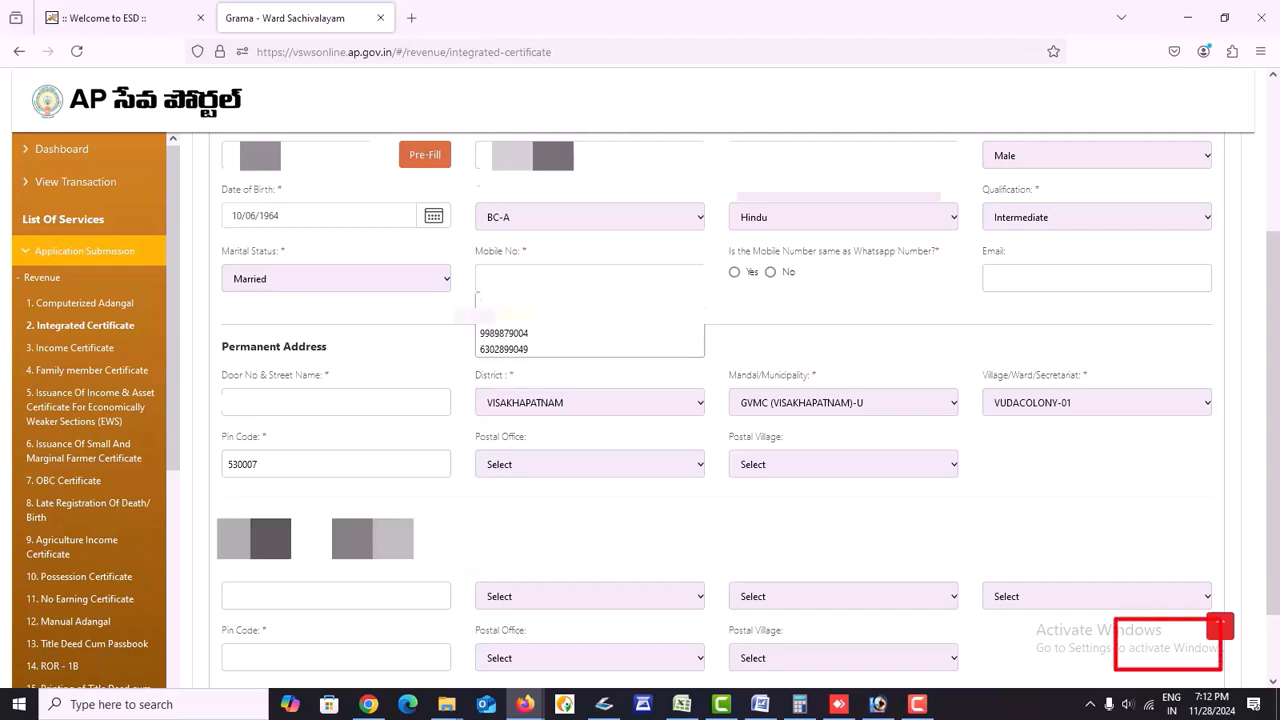
pyautogui.click(583, 304)
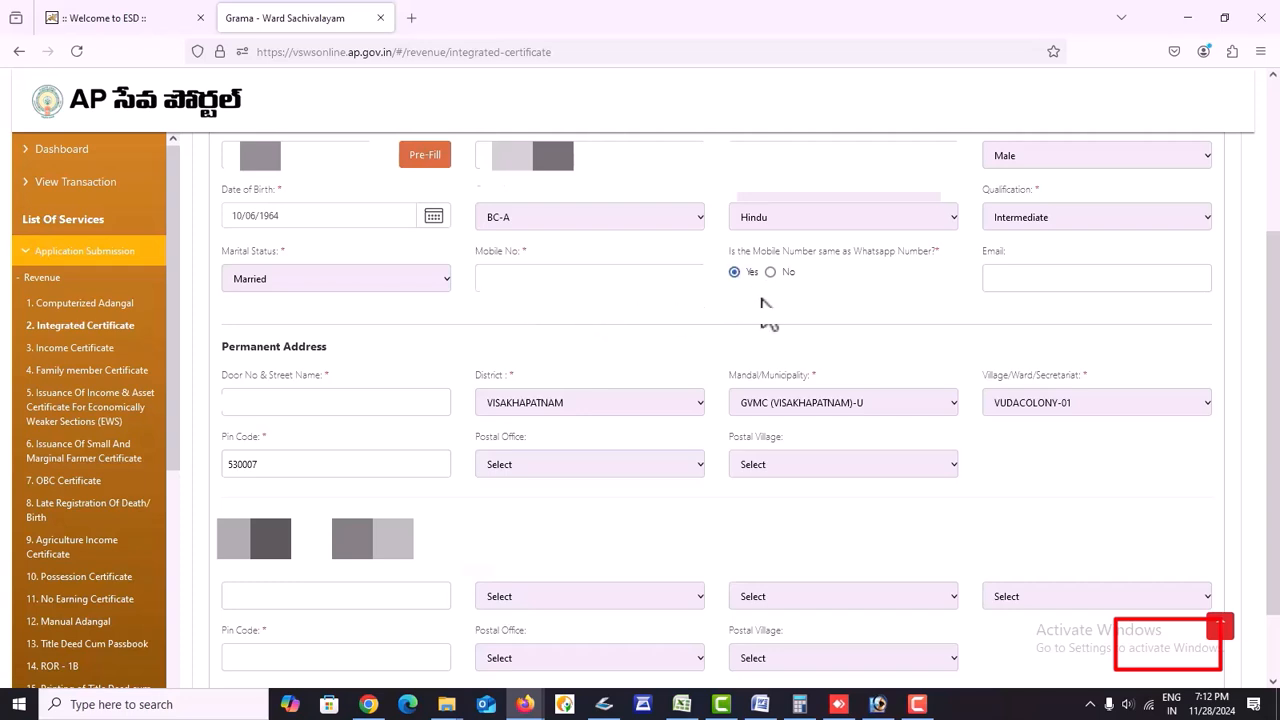
# Complete the permanent address with its postal office and postal village, and continue with the present address marked as the same.
pyautogui.scroll(-2, 660, 412)
pyautogui.click(585, 380)
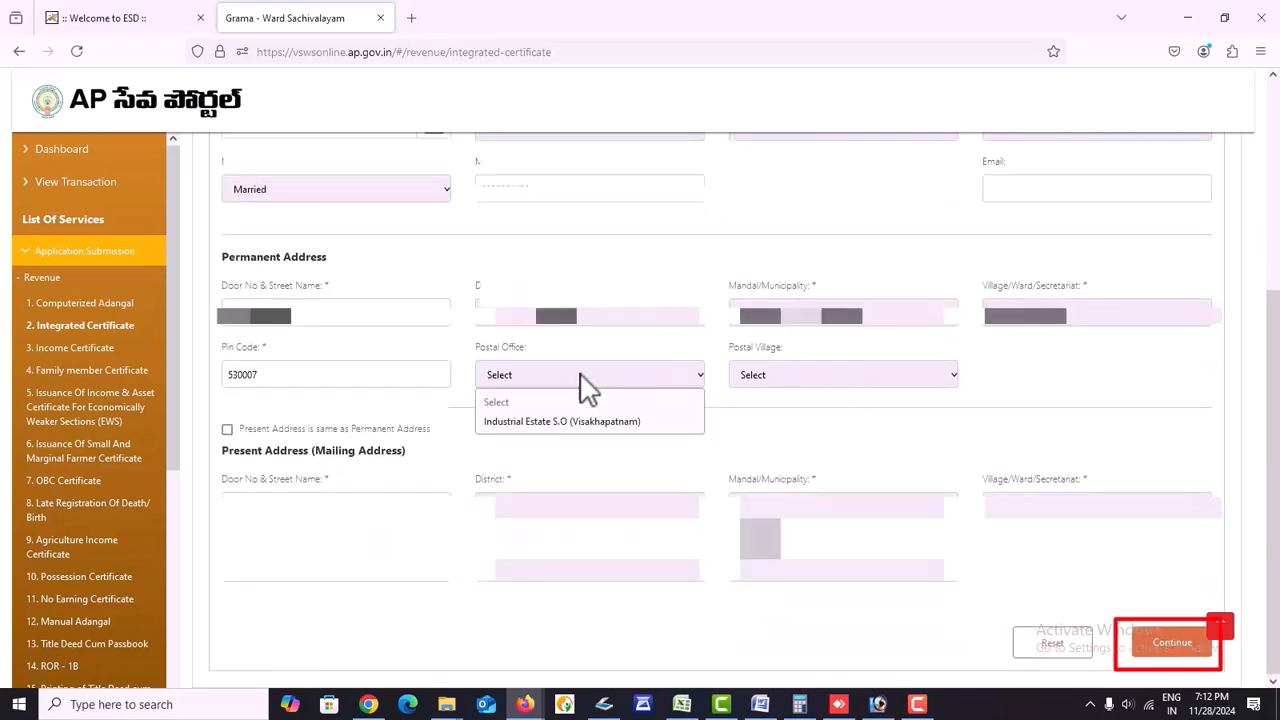
pyautogui.click(591, 422)
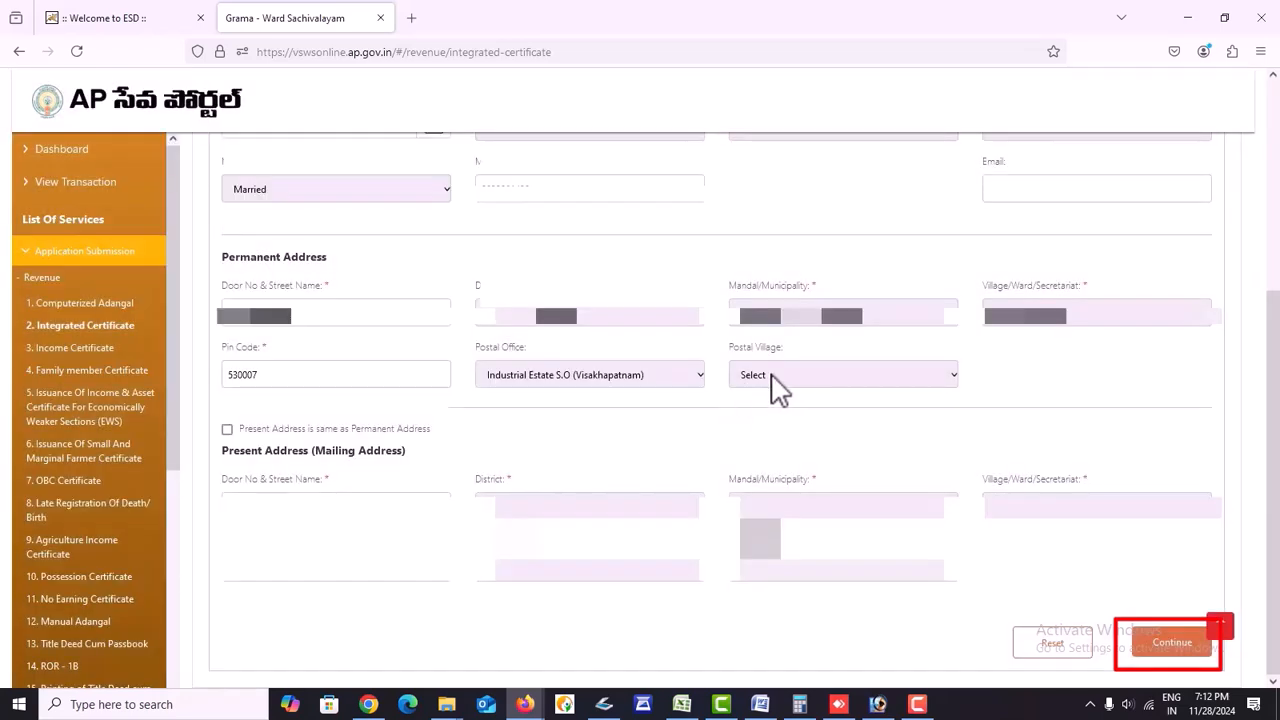
pyautogui.click(778, 390)
pyautogui.click(795, 426)
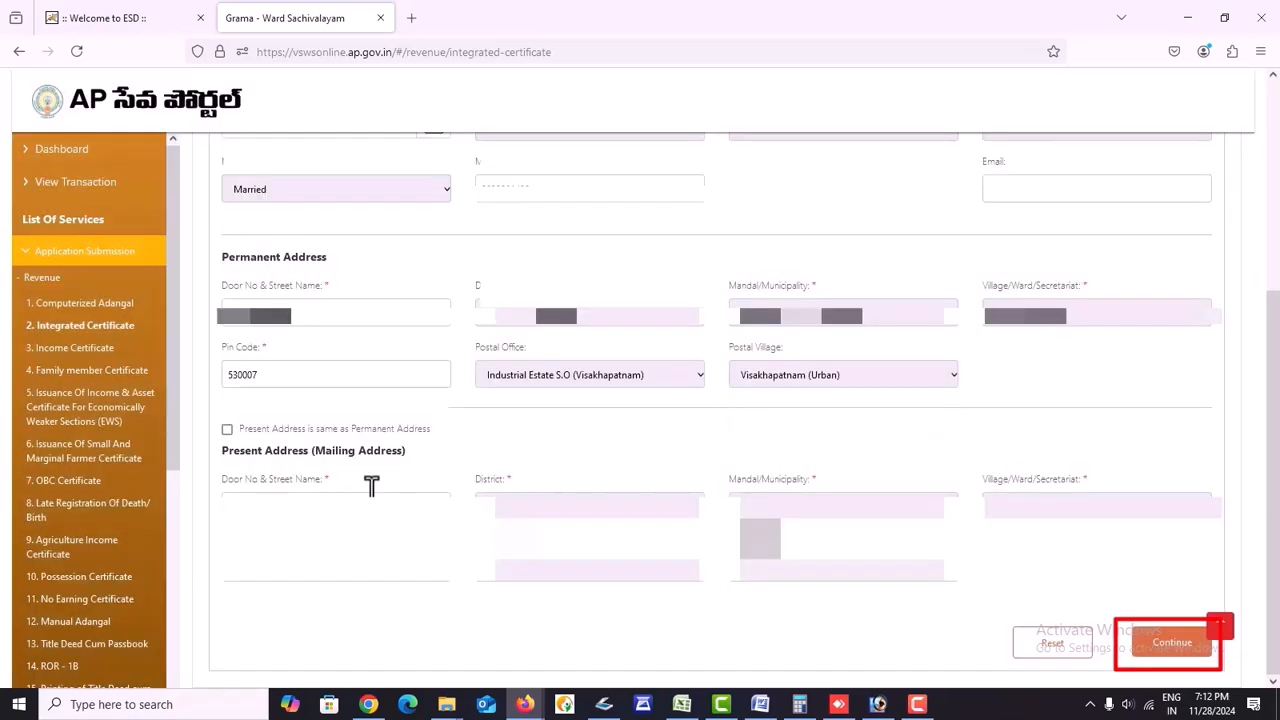
pyautogui.click(227, 429)
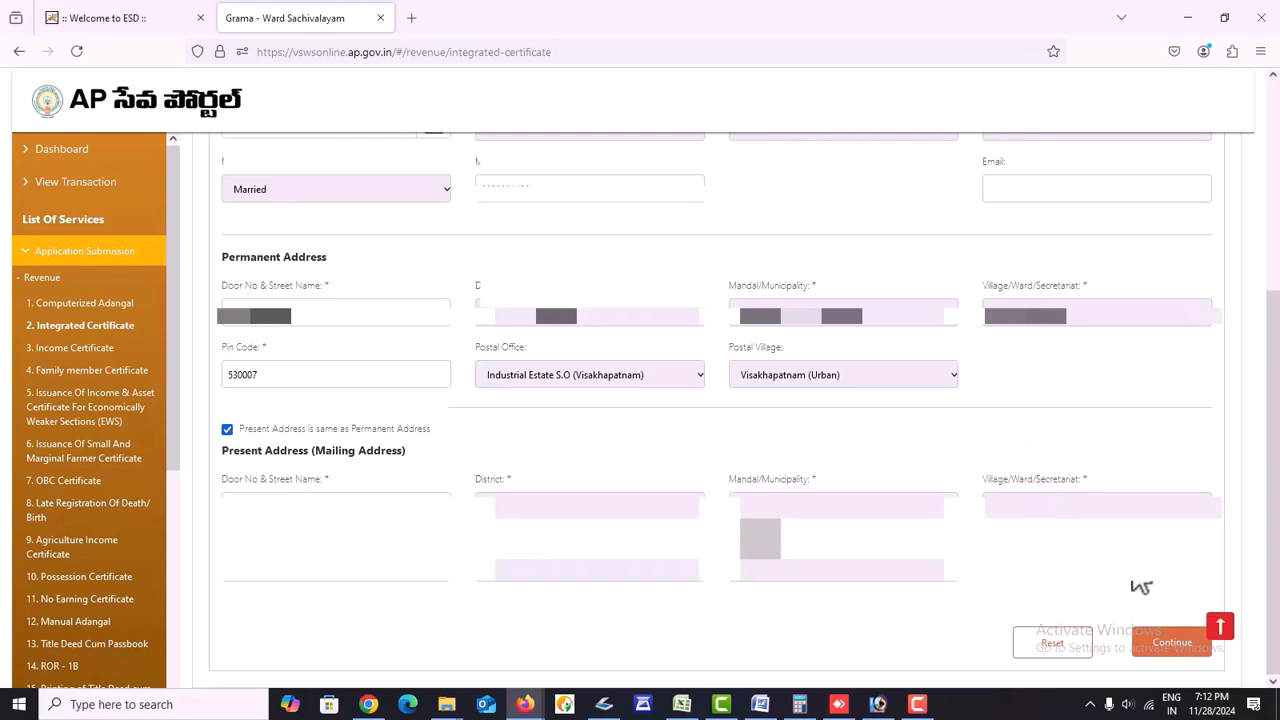
pyautogui.click(1185, 650)
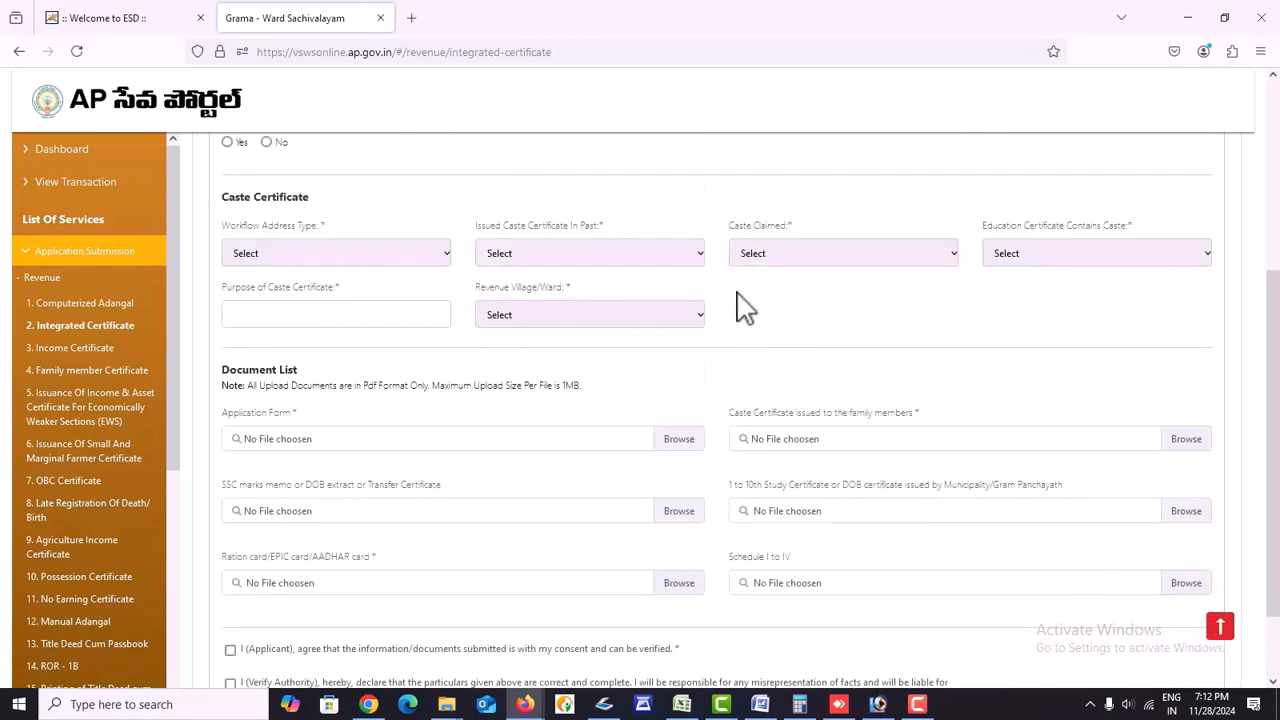
# Set the caste certificate's workflow address type to Present and answer Yes to a caste certificate issued in the past.
pyautogui.click(410, 253)
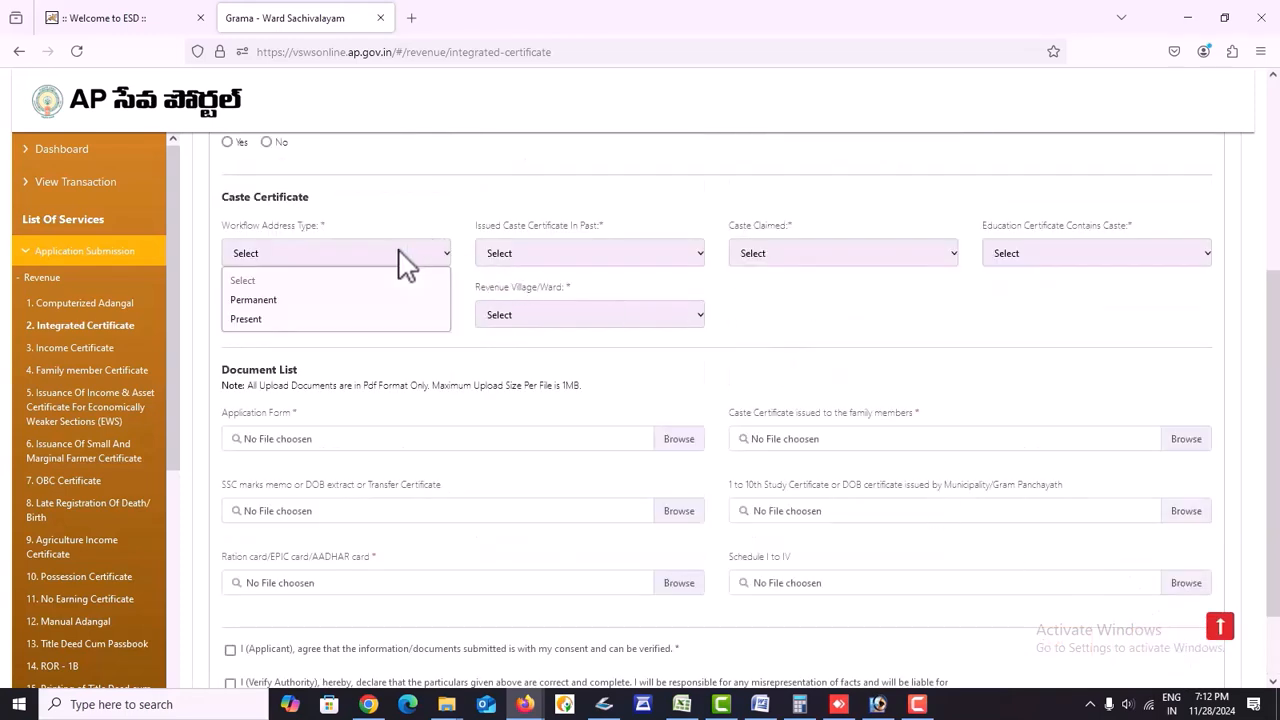
pyautogui.click(285, 318)
pyautogui.click(623, 262)
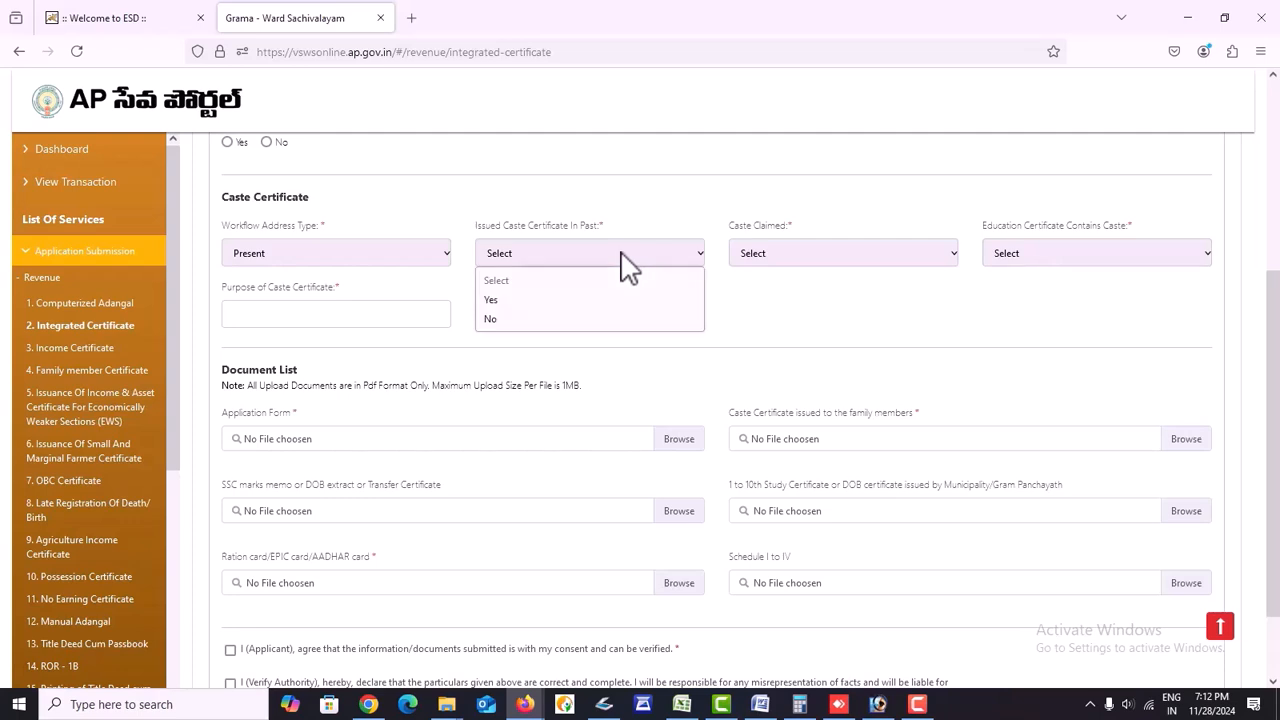
pyautogui.click(545, 300)
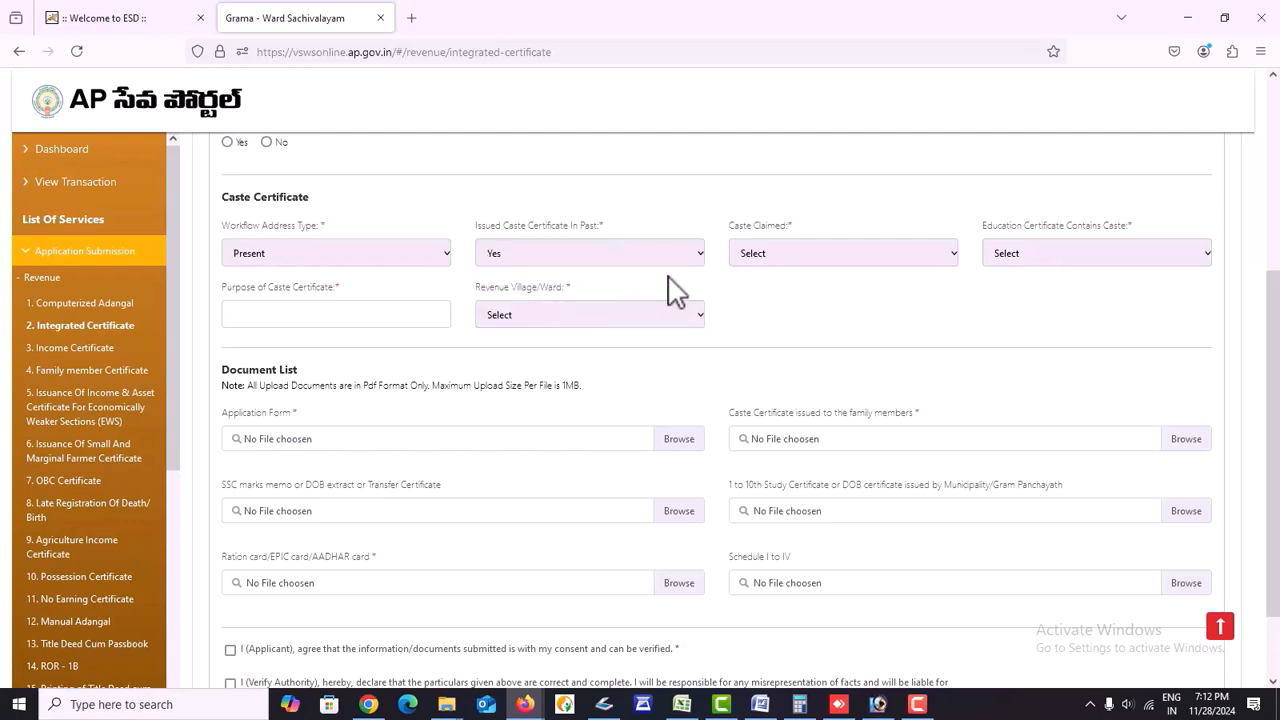
# Choose Kalinga as the caste claimed and answer Yes to the education certificate containing the caste.
pyautogui.click(793, 258)
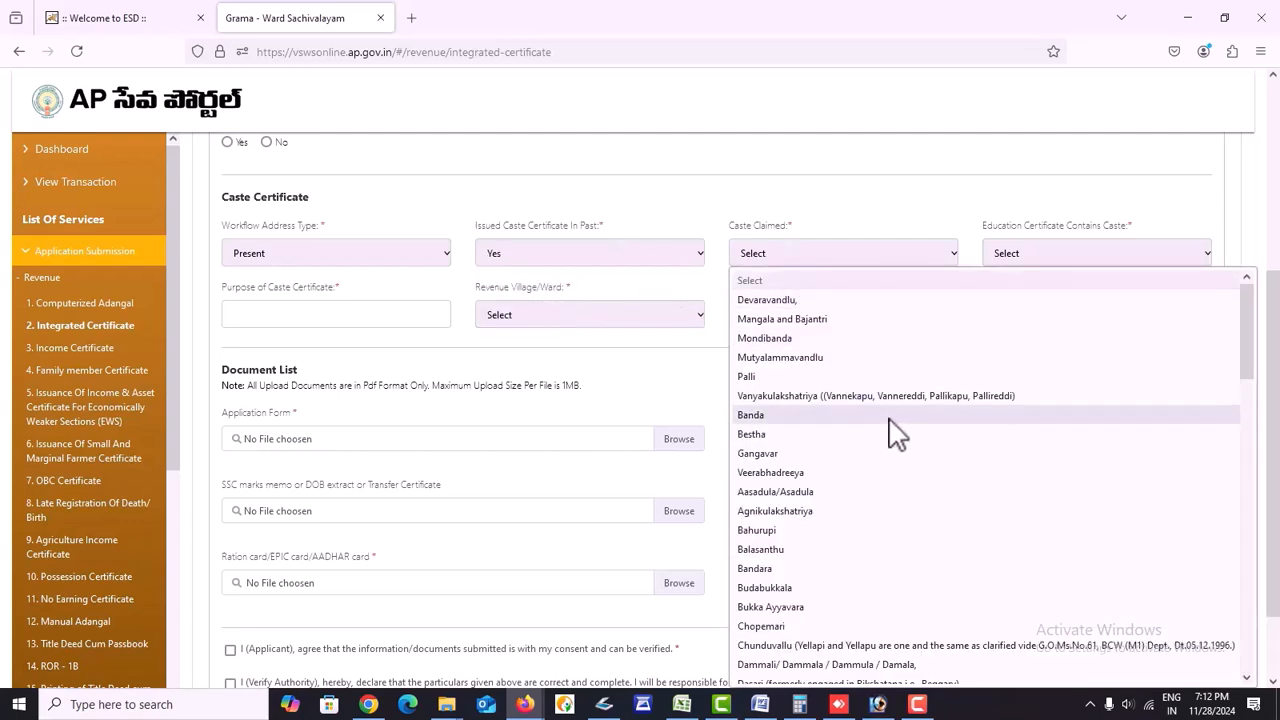
pyautogui.press('k')
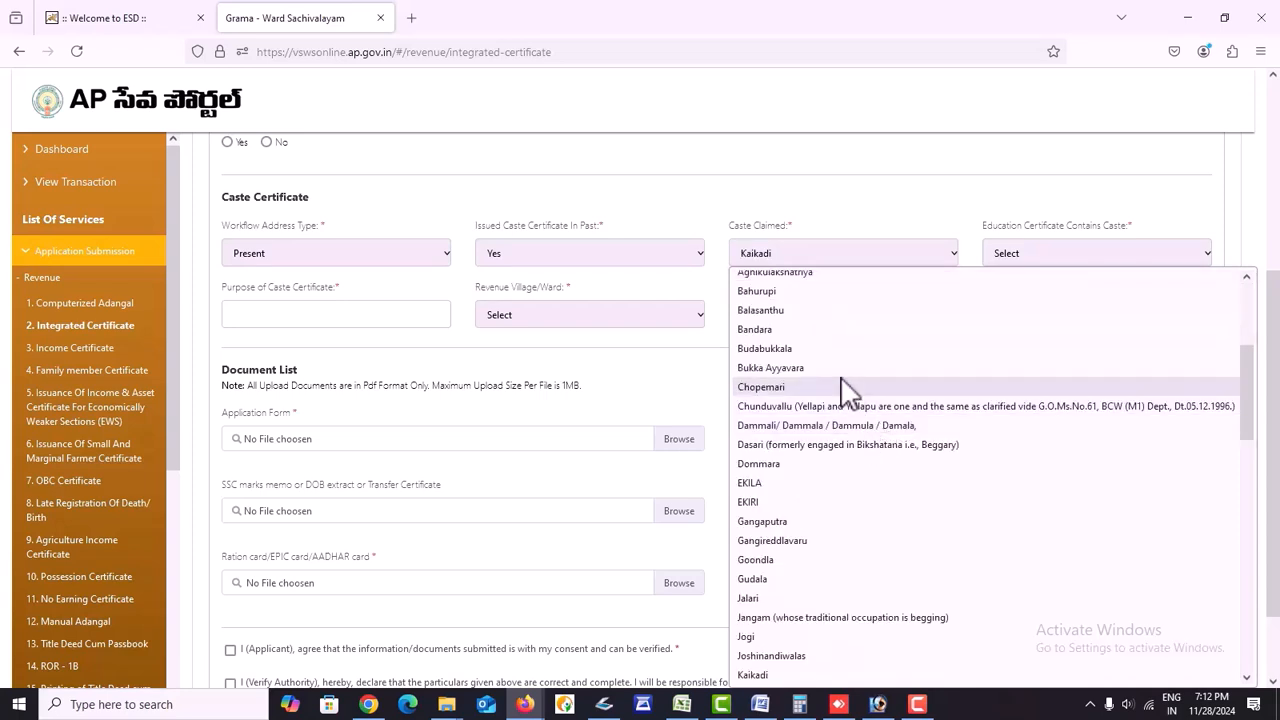
pyautogui.scroll(-4, 845, 565)
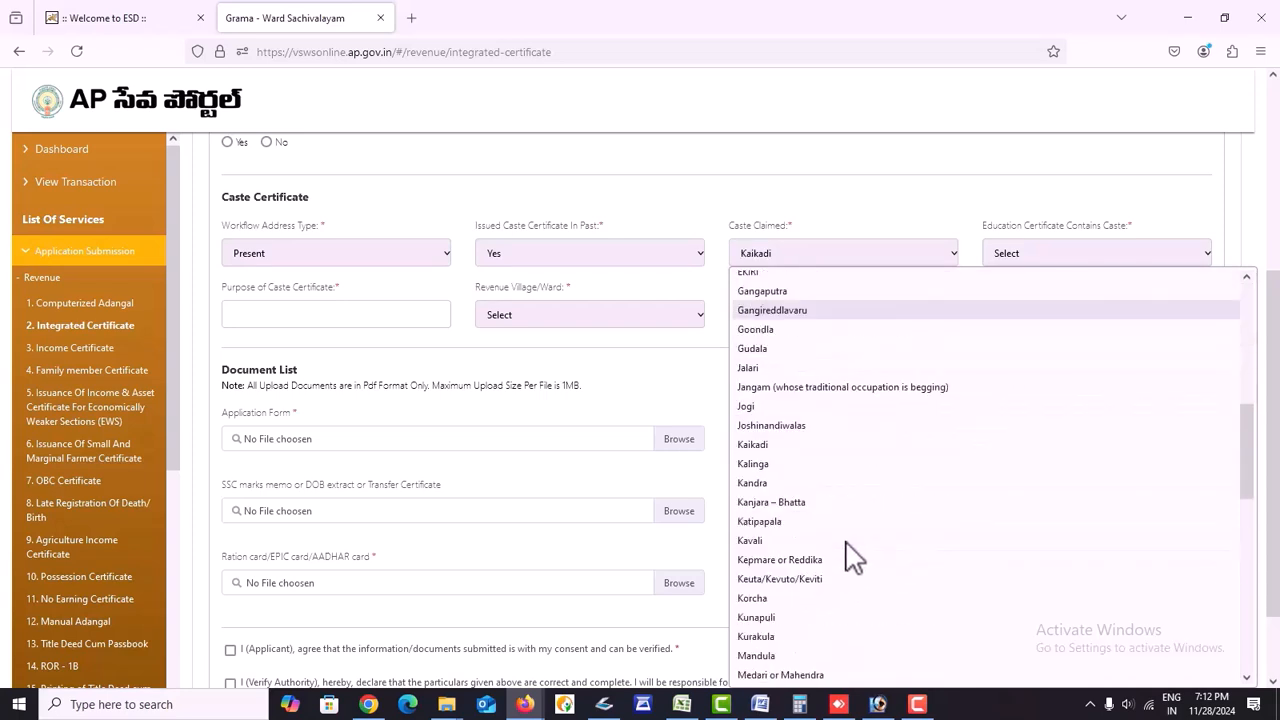
pyautogui.click(763, 466)
pyautogui.click(1028, 262)
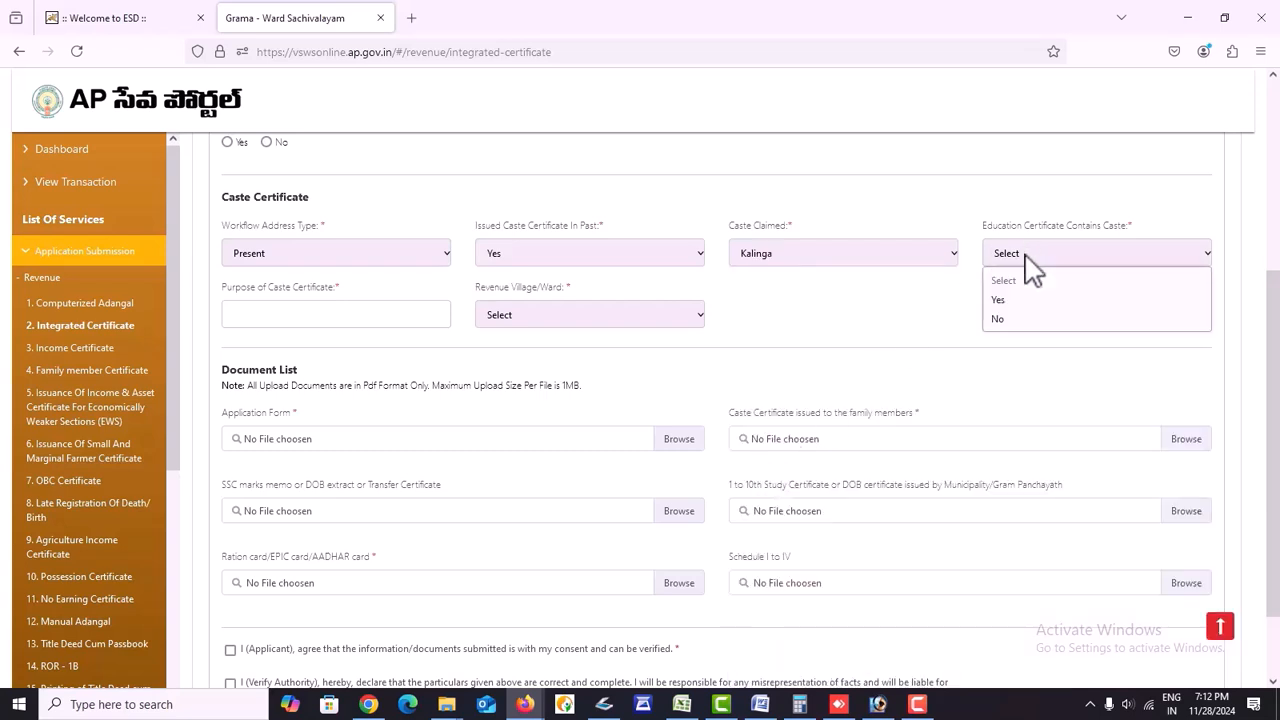
pyautogui.click(999, 300)
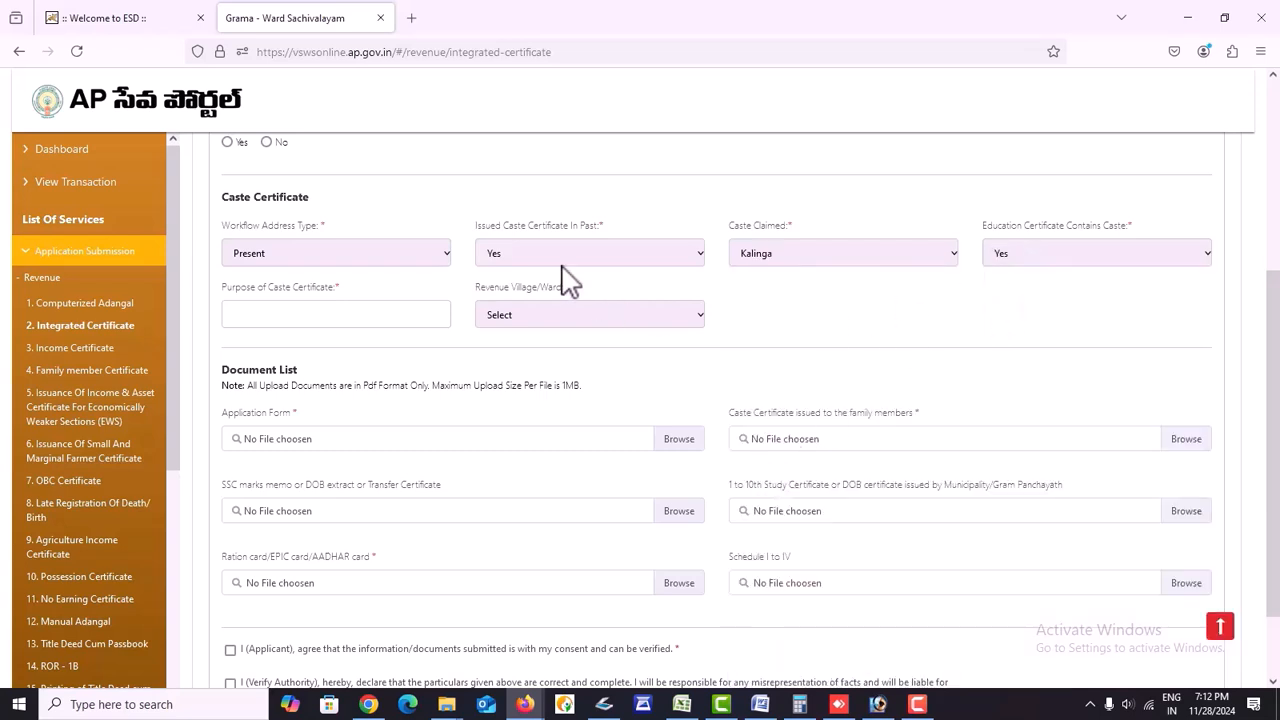
# Enter GENERAL as the purpose of the caste certificate.
pyautogui.click(383, 318)
pyautogui.write('G')
pyautogui.click(268, 340)
pyautogui.click(541, 316)
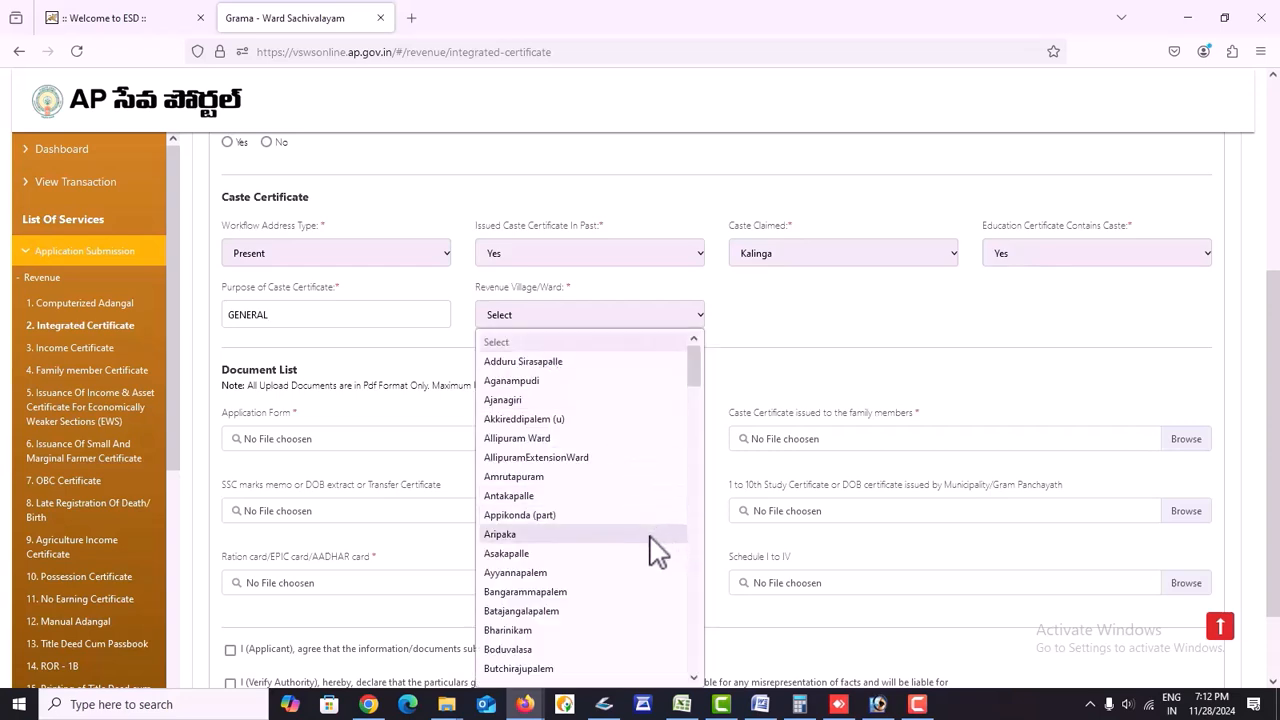
pyautogui.scroll(-15, 650, 550)
pyautogui.scroll(-2, 645, 560)
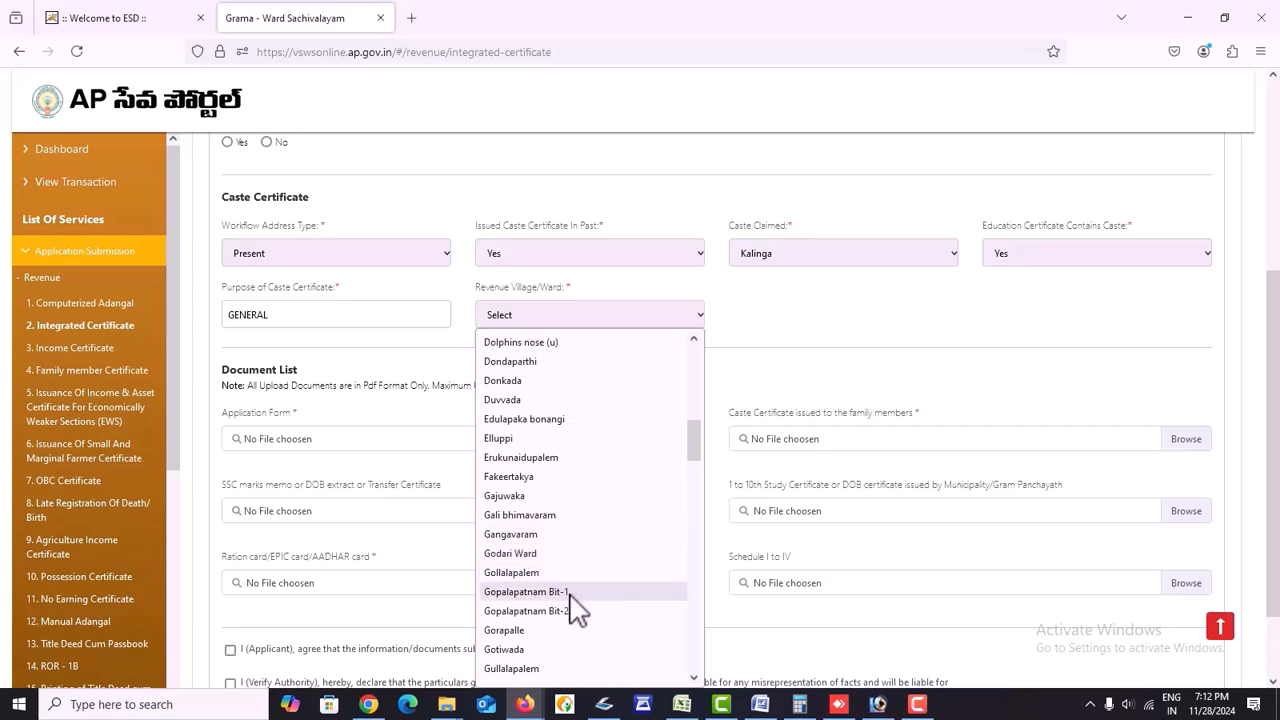
pyautogui.click(805, 320)
# Answer No to availing the service for a grievance, and set the revenue village/ward to Gopalapatnam.
pyautogui.scroll(3, 461, 172)
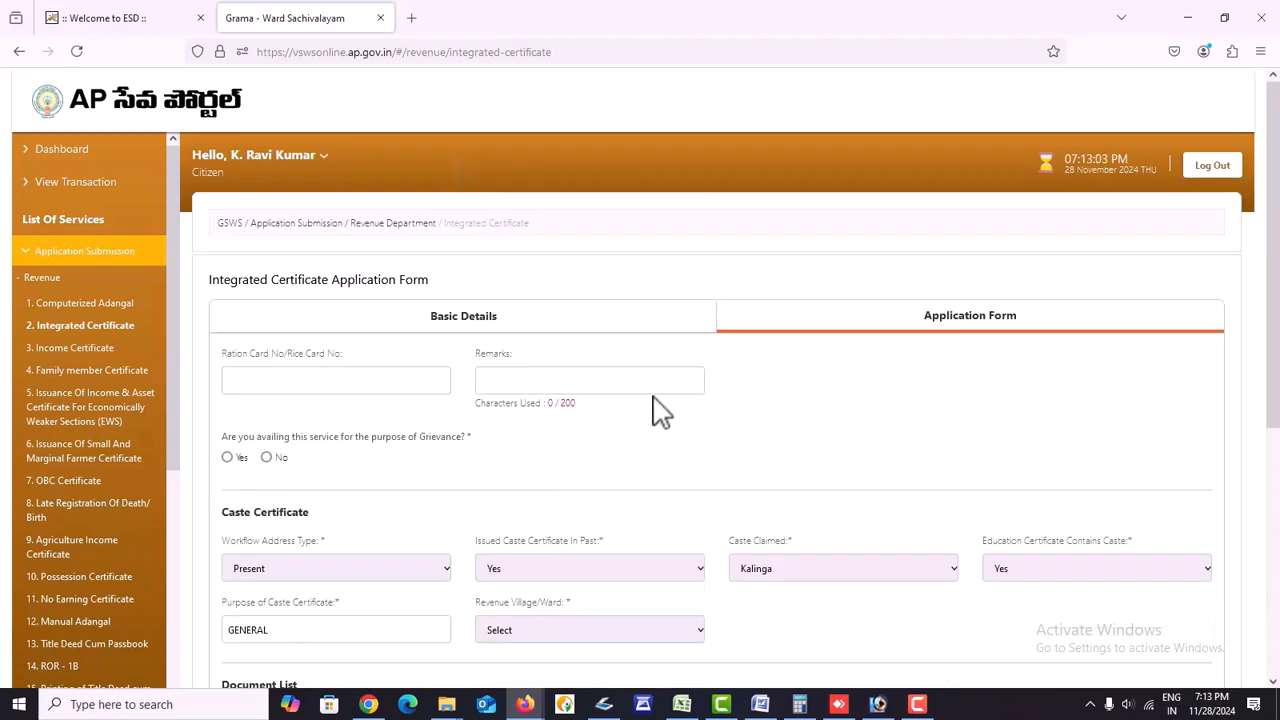
pyautogui.scroll(-3, 655, 412)
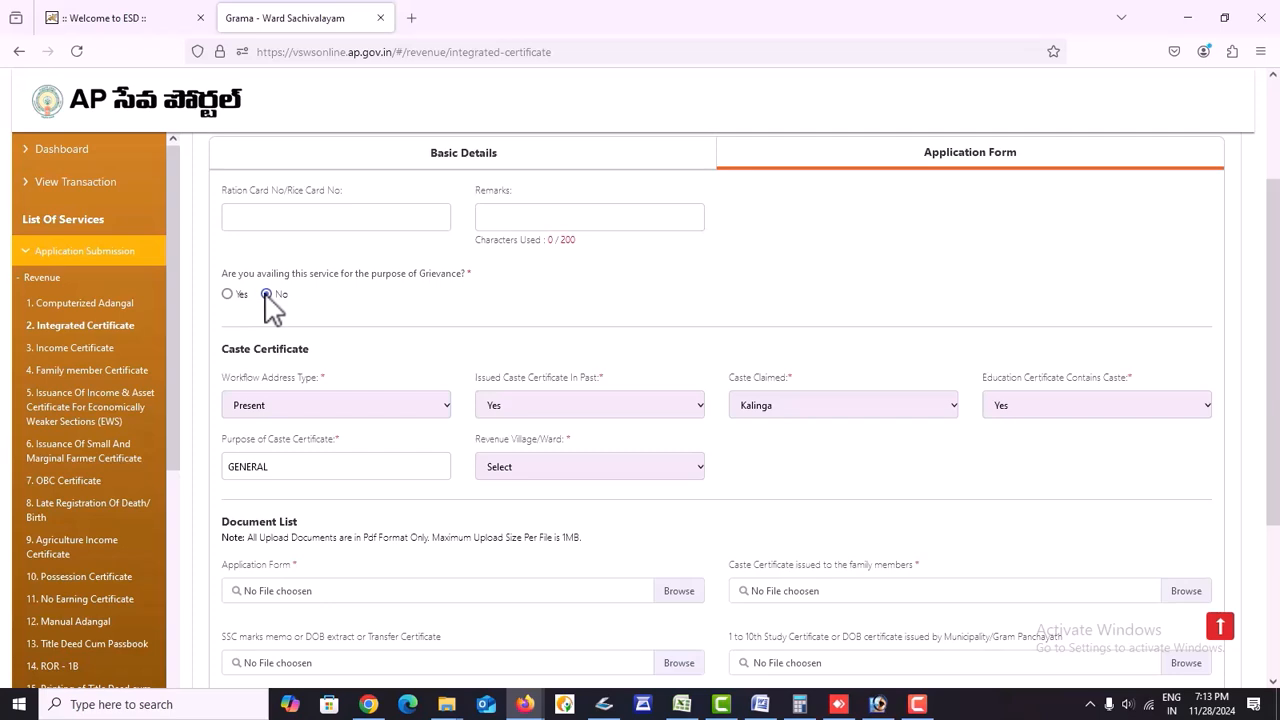
pyautogui.scroll(-3, 686, 434)
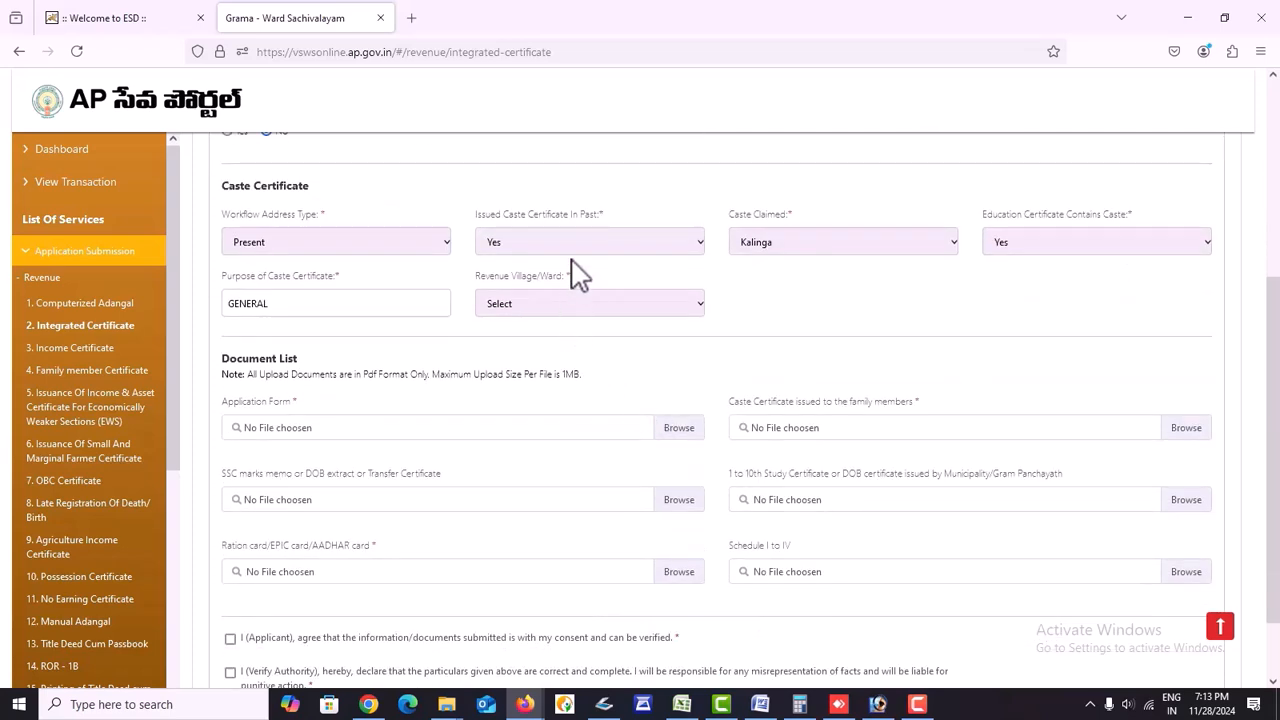
pyautogui.click(606, 308)
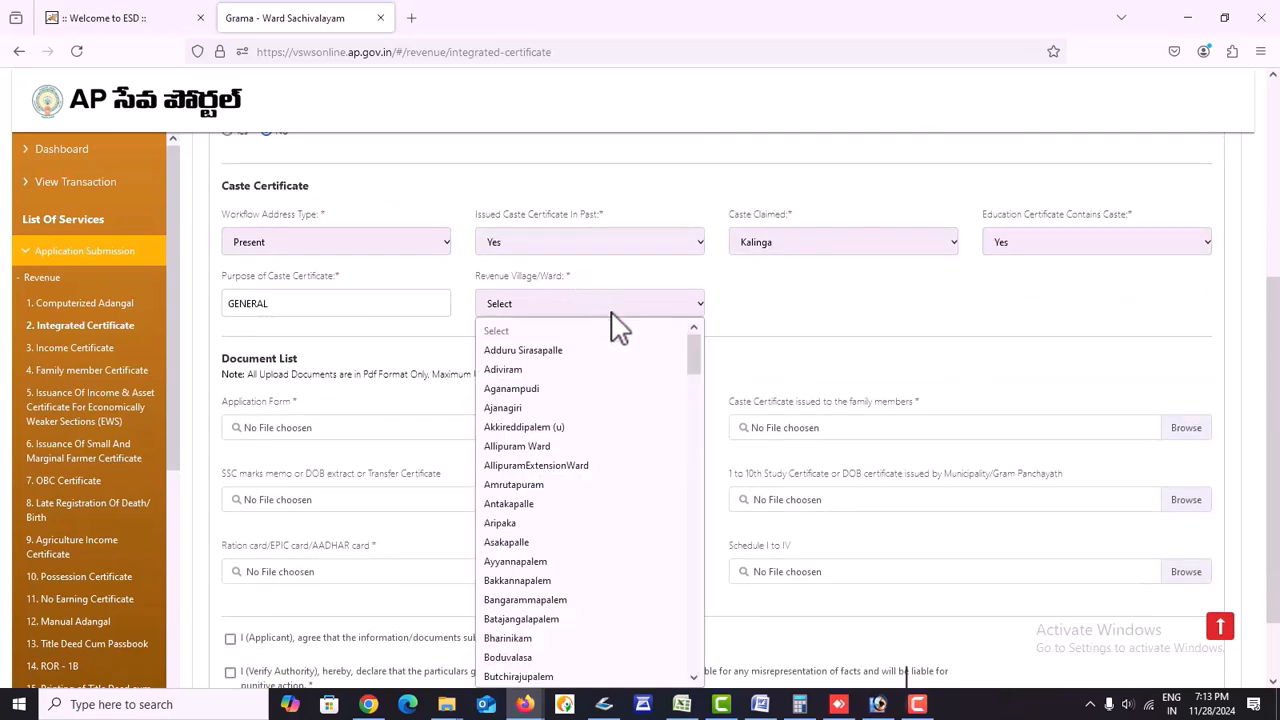
pyautogui.scroll(-5, 660, 583)
pyautogui.scroll(-6, 655, 575)
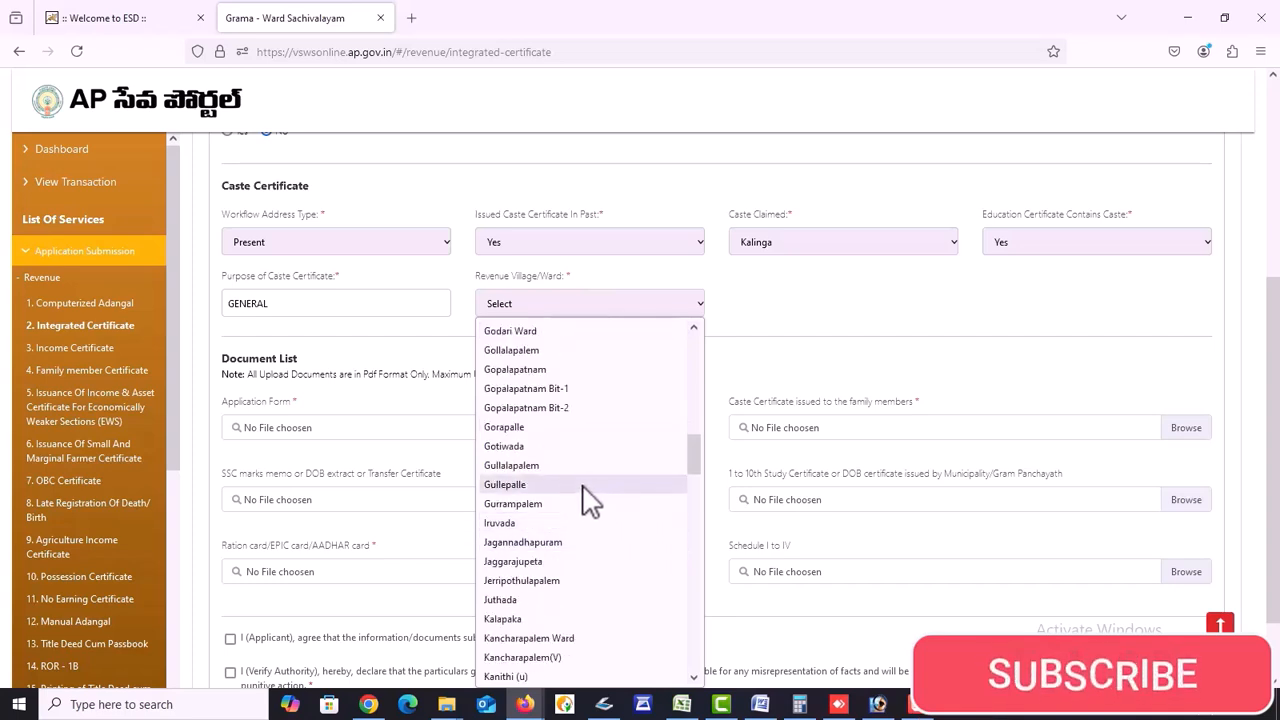
pyautogui.click(520, 369)
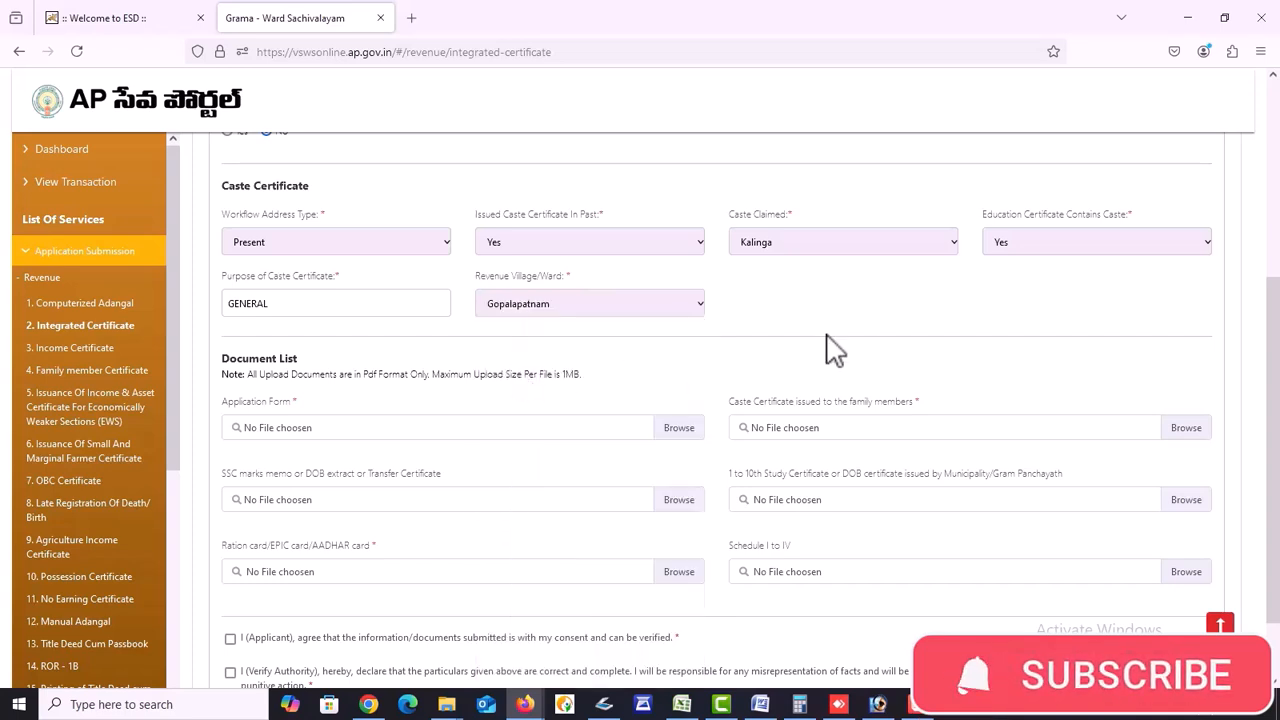
# Attach the PDF 2024-11-28_008 from the Desktop as the Application Form document.
pyautogui.scroll(-2, 705, 362)
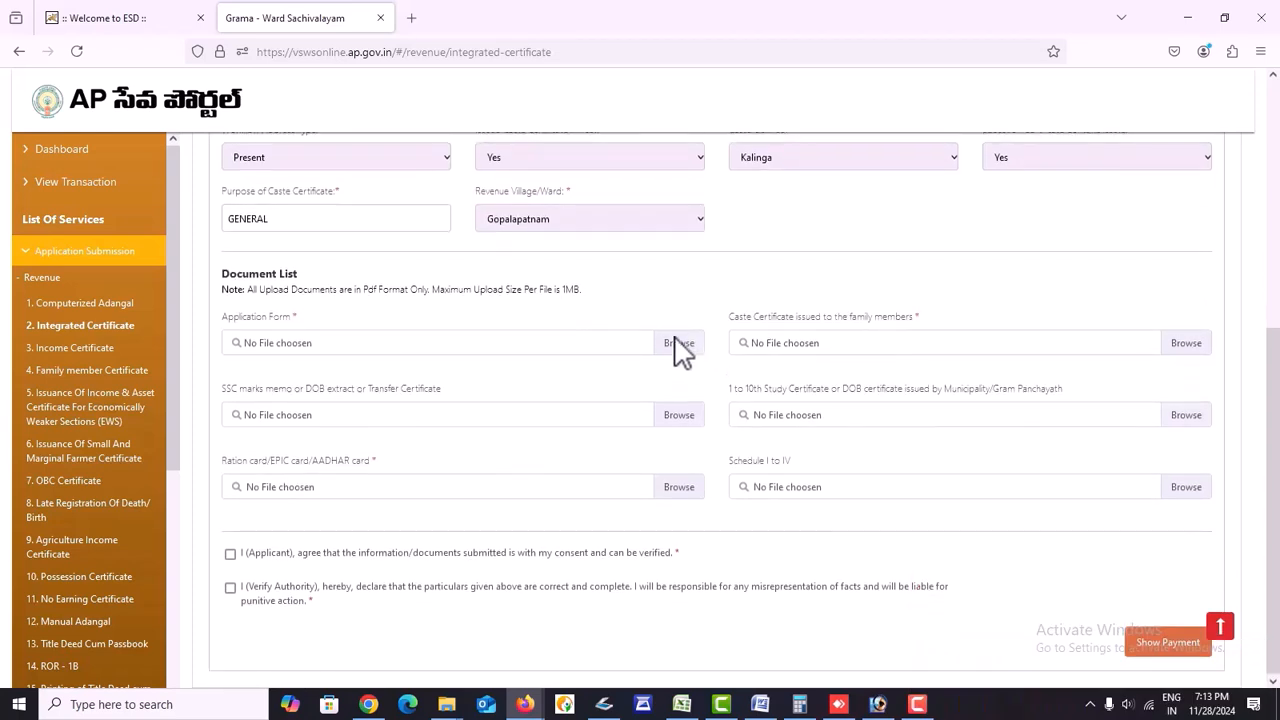
pyautogui.click(679, 350)
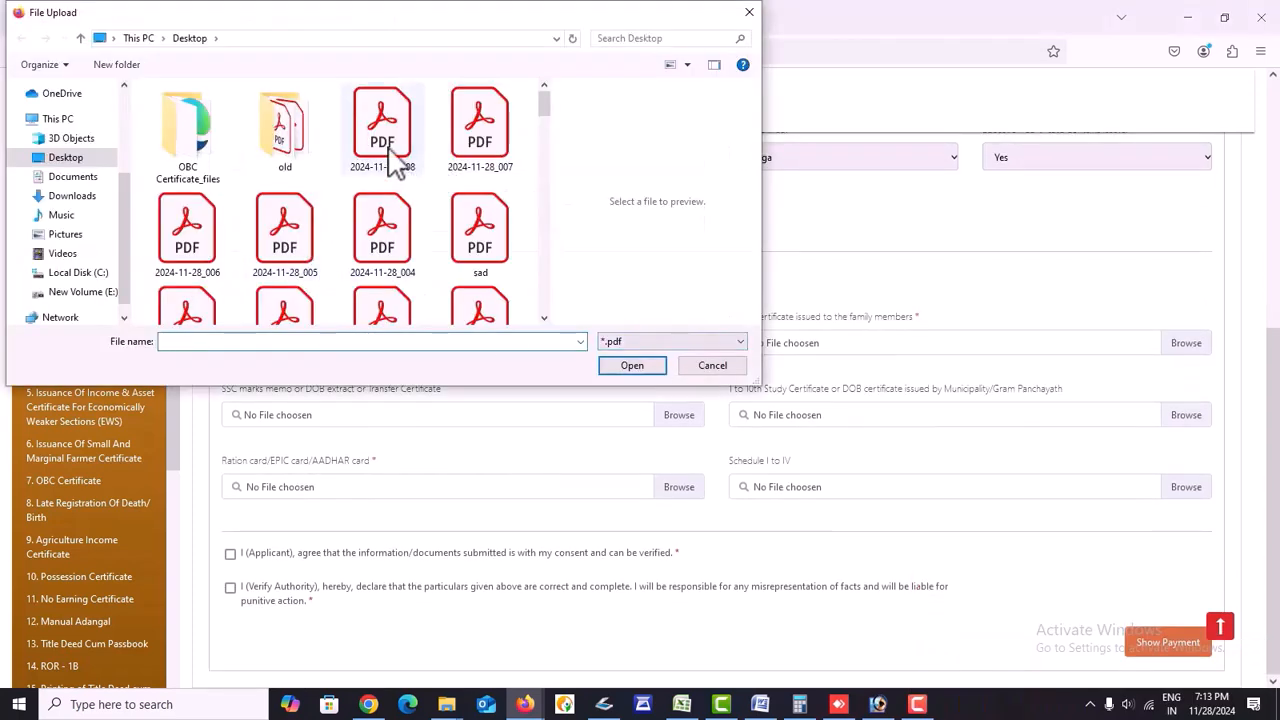
pyautogui.click(397, 163)
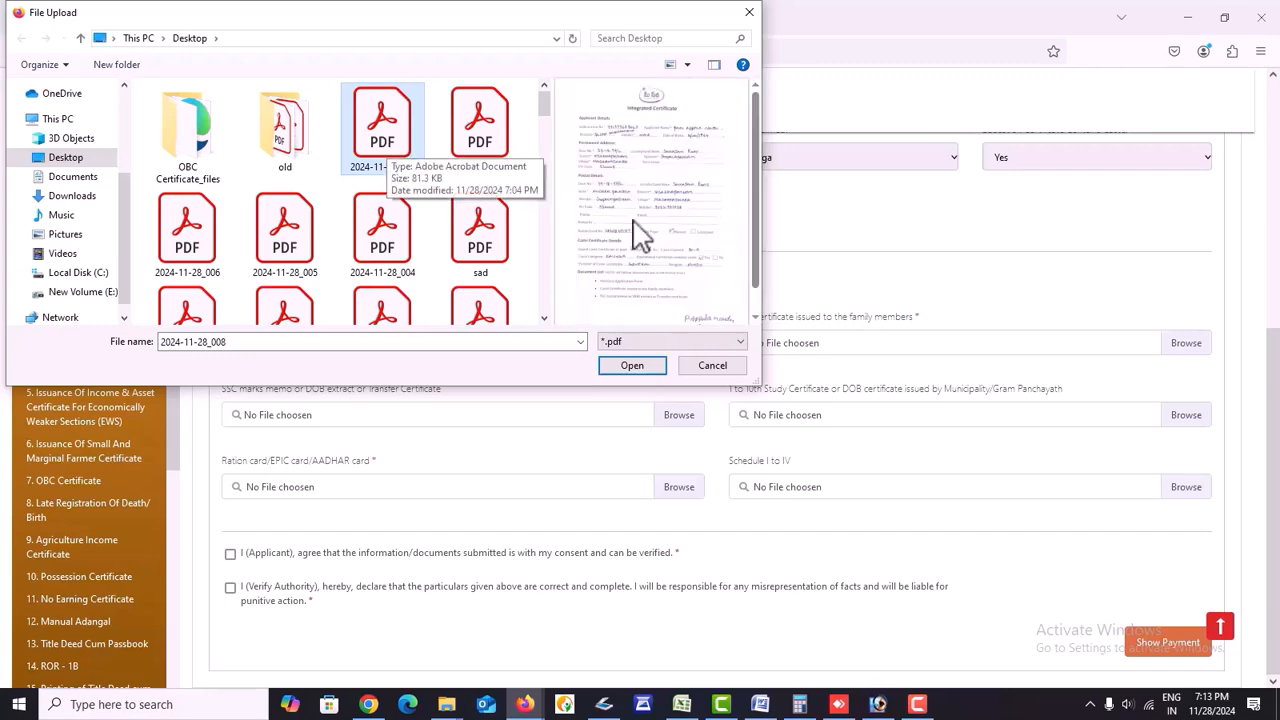
pyautogui.click(640, 367)
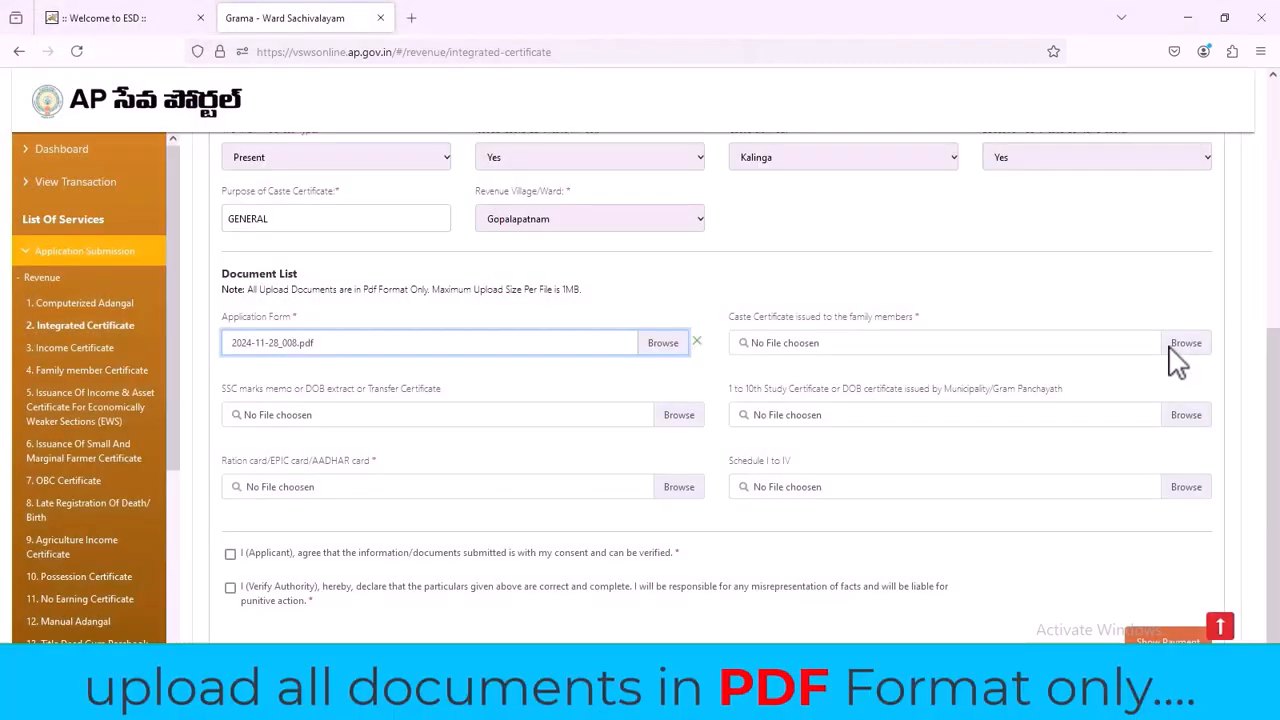
# Attach the PDF 2024-11-28_005 from the Desktop as the Caste Certificate issued to the family members.
pyautogui.click(1175, 343)
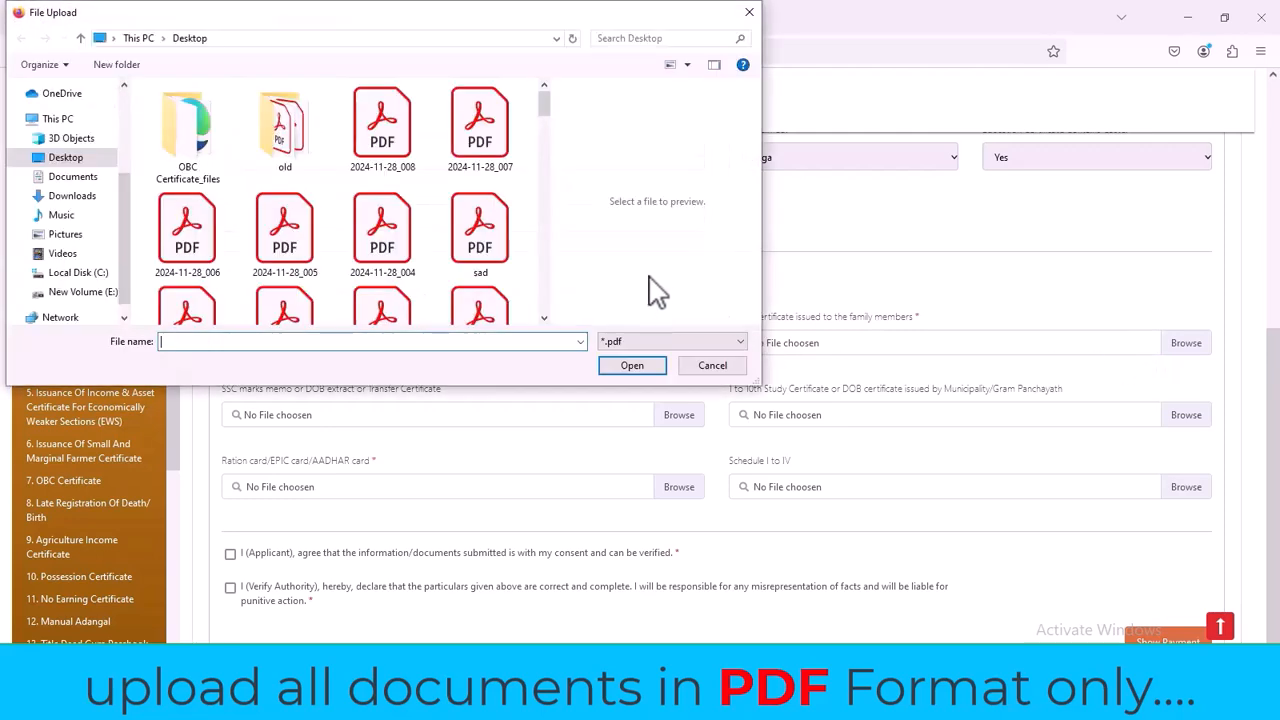
pyautogui.click(398, 258)
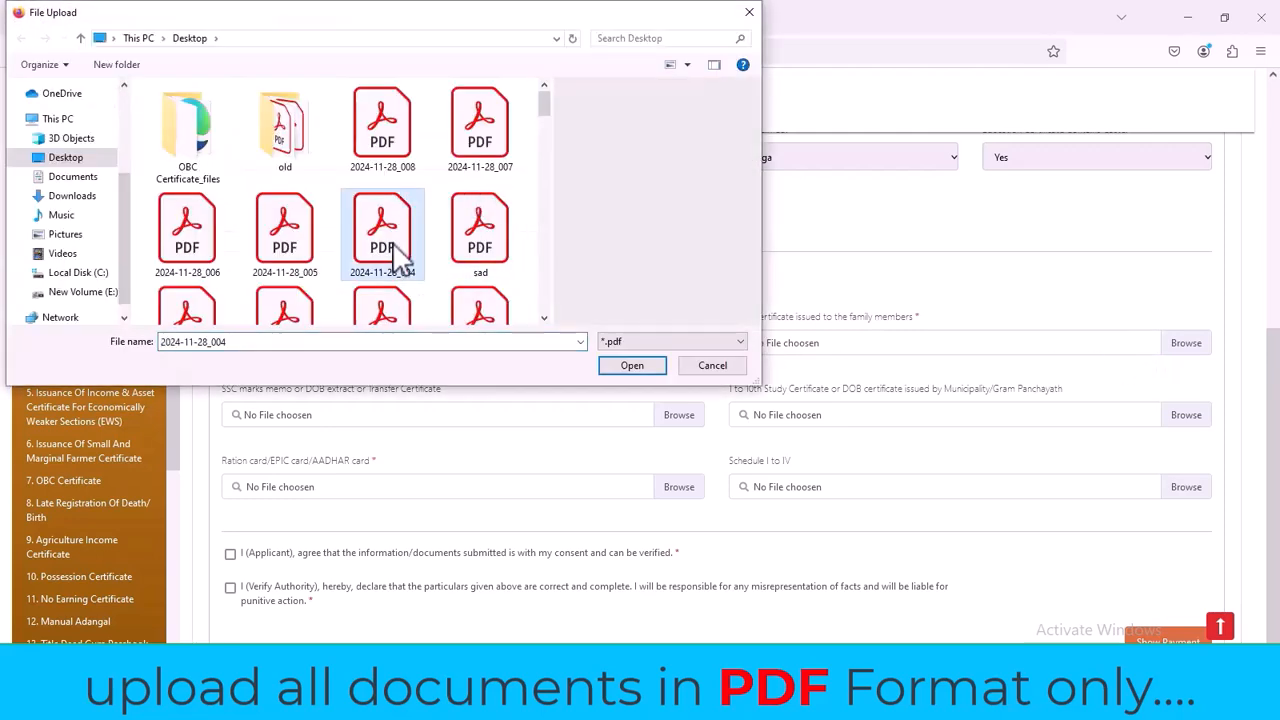
pyautogui.click(318, 258)
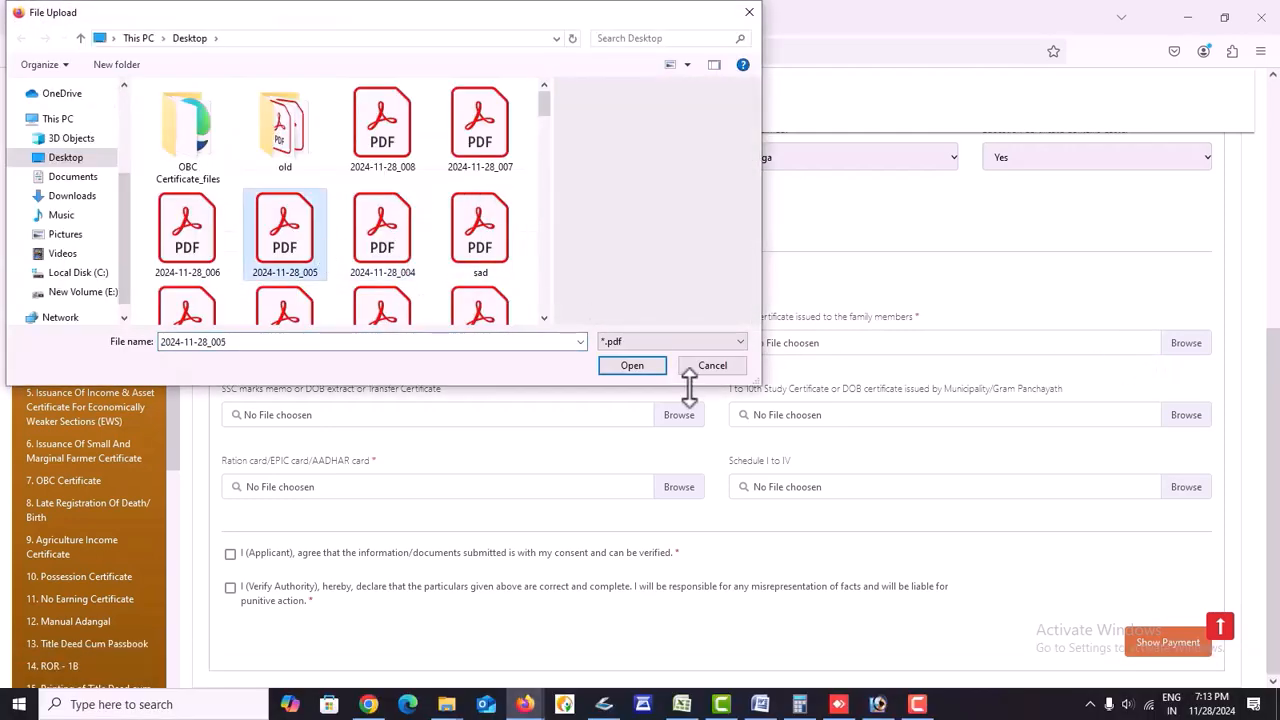
pyautogui.click(640, 366)
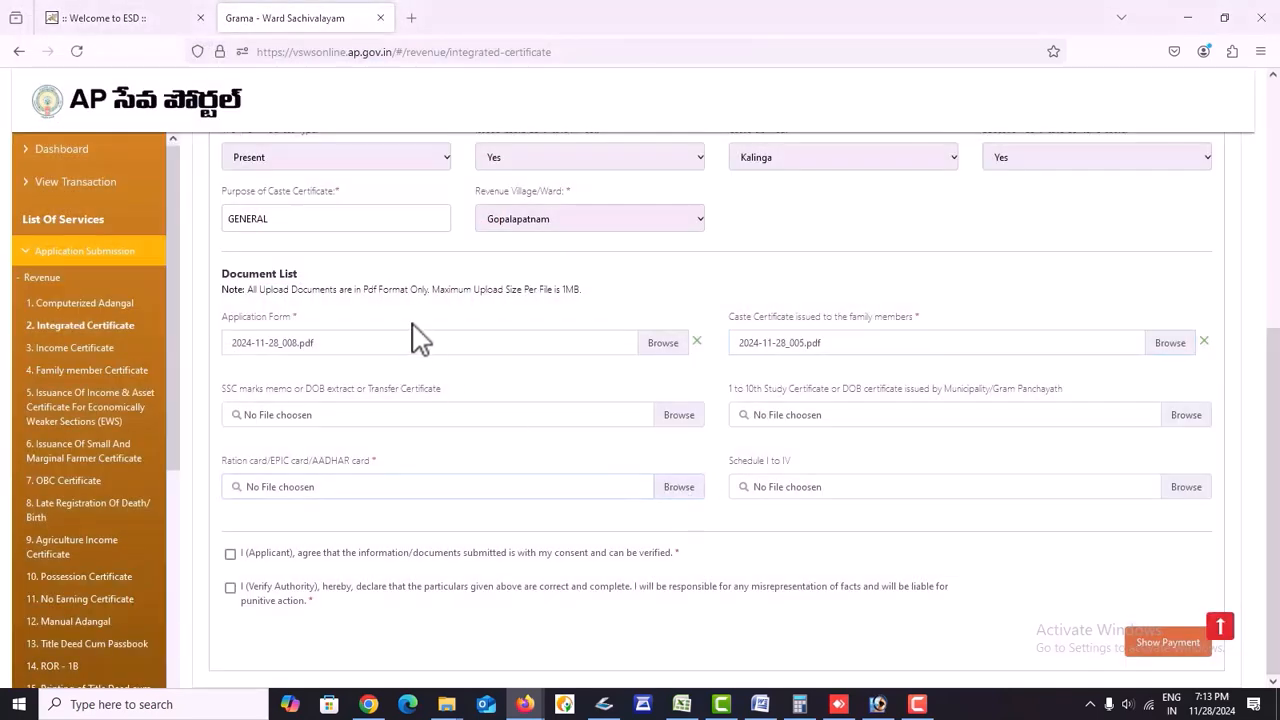
# Attach the PDF 2024-11-28_004 from the Desktop as the Ration card/EPIC card/AADHAR card document.
pyautogui.click(356, 340)
pyautogui.click(383, 245)
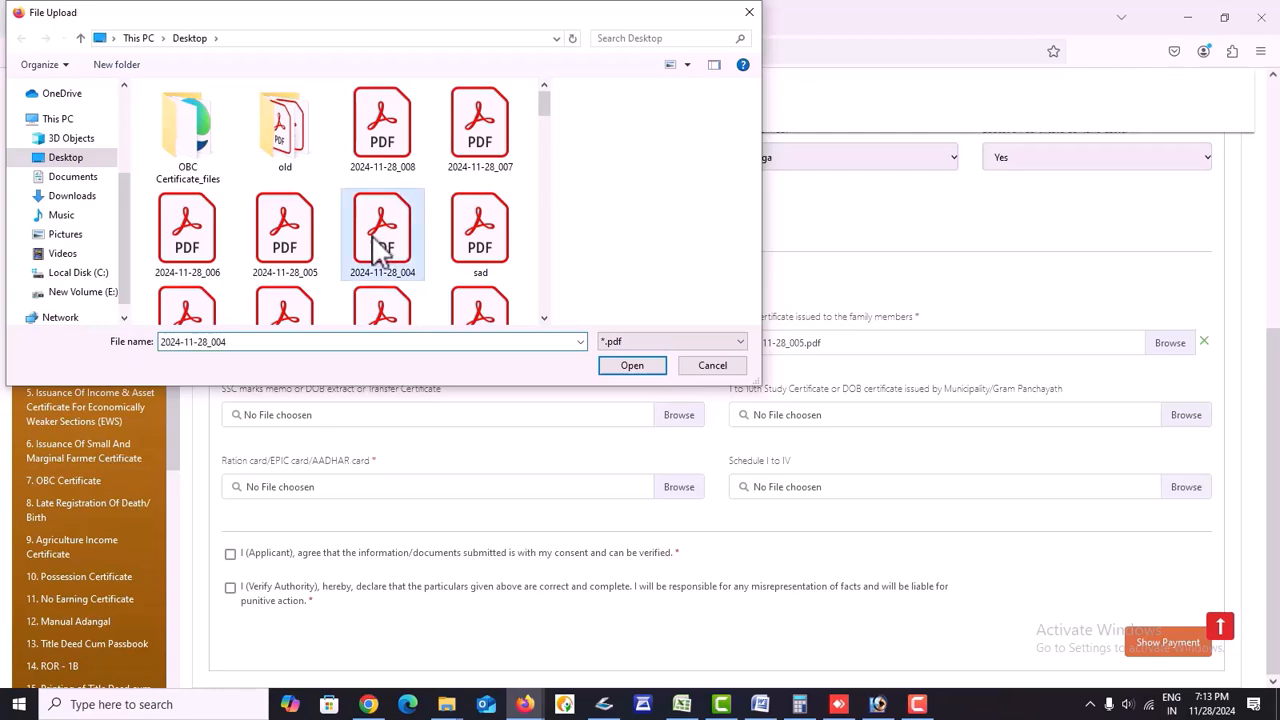
pyautogui.click(634, 366)
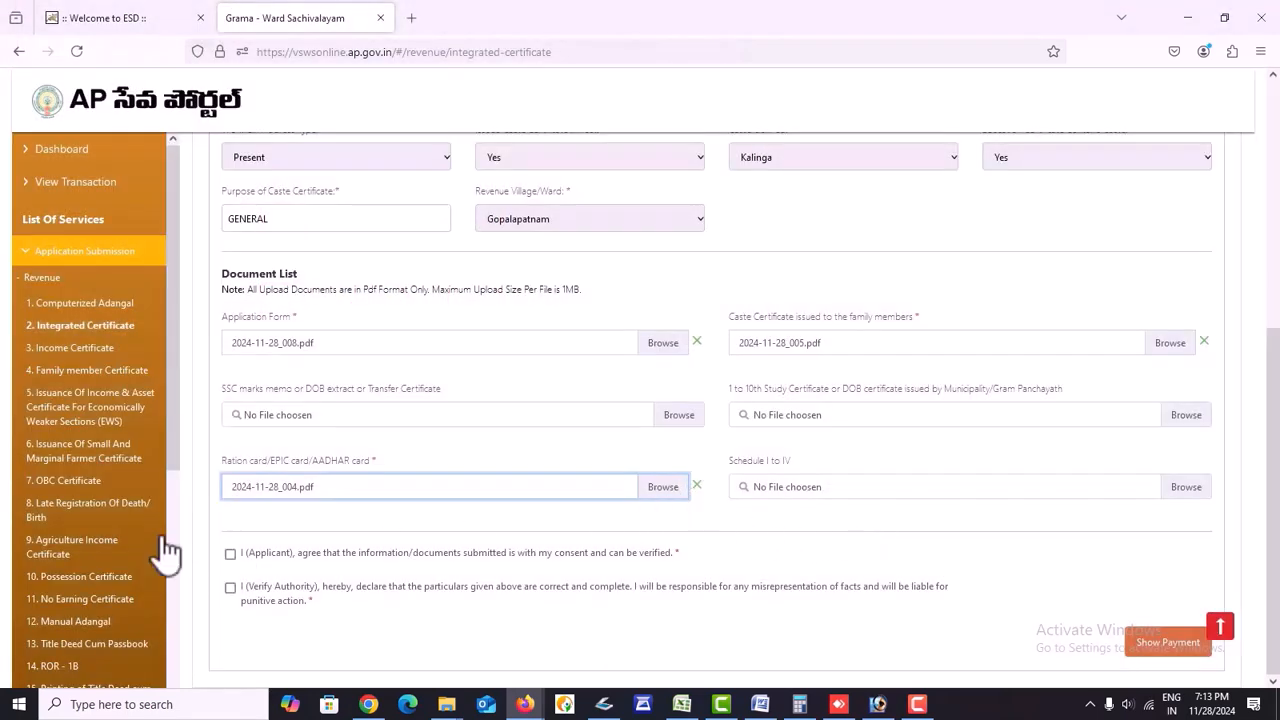
# Accept both the applicant consent and the verify authority declarations, and proceed to the application's payment details.
pyautogui.click(230, 553)
pyautogui.click(230, 587)
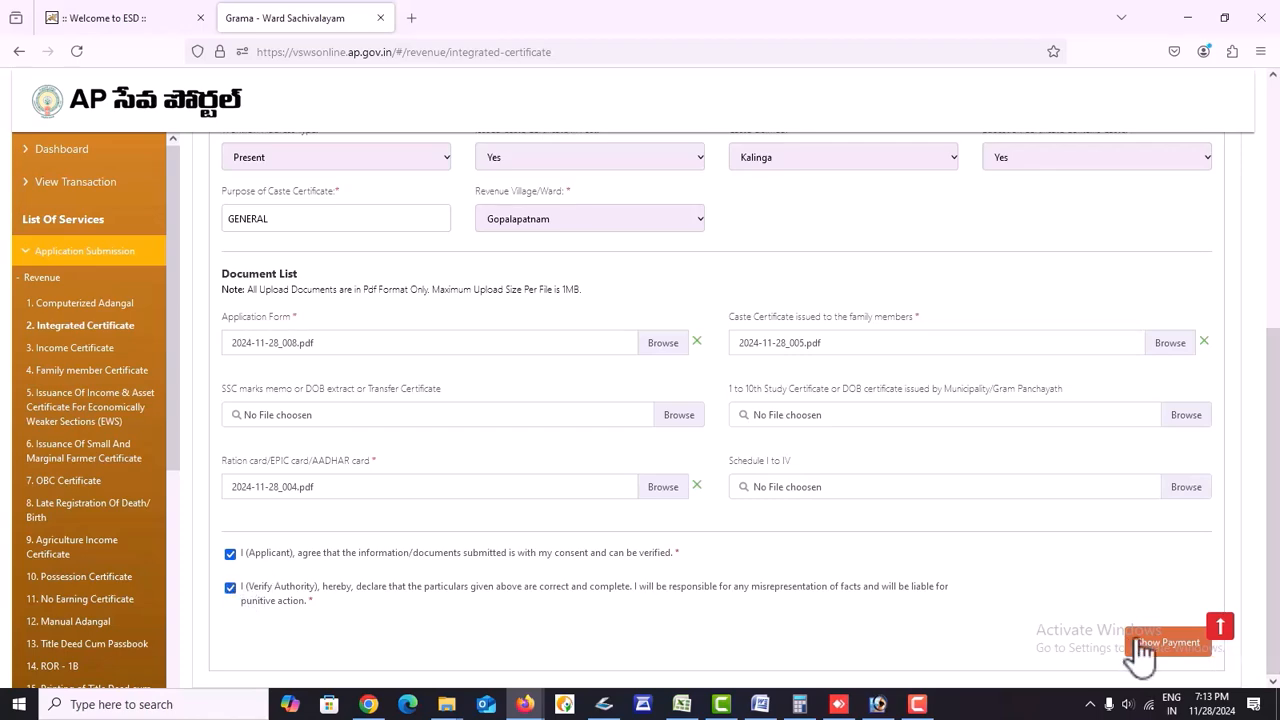
pyautogui.click(1172, 644)
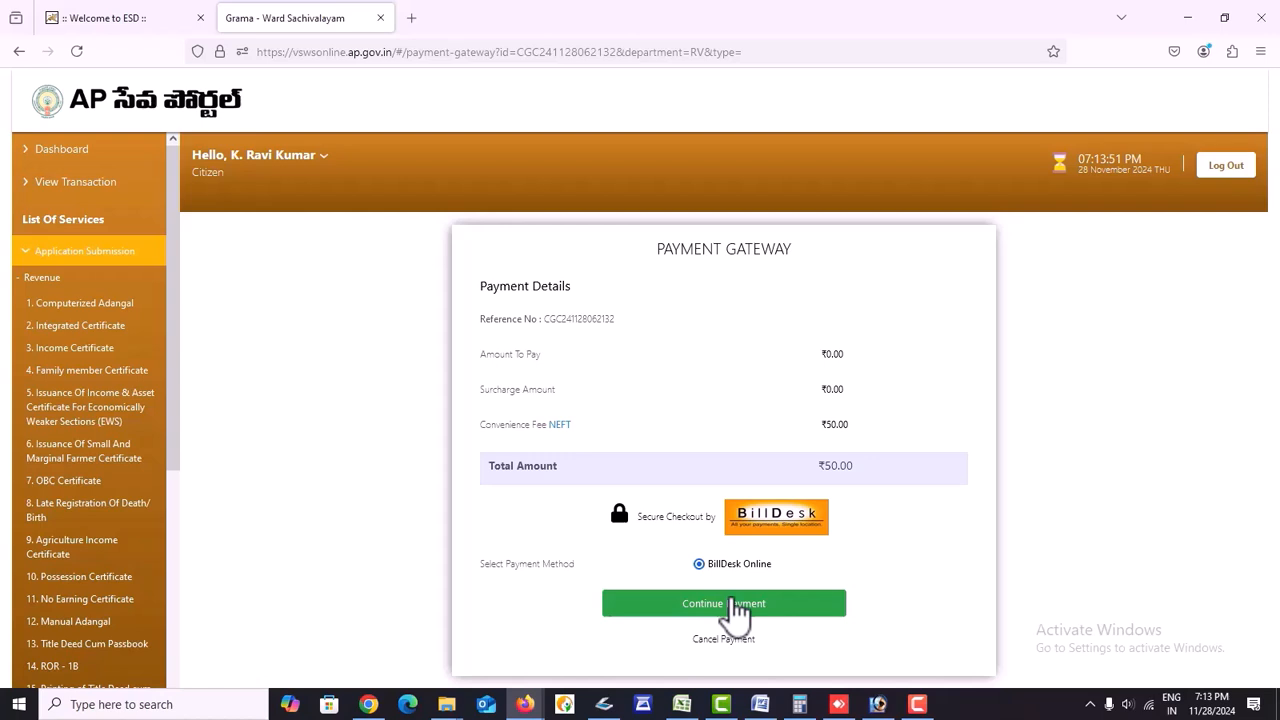
# Continue to the BillDesk Online checkout and start the ₹50 payment by QR with BHIM UPI.
pyautogui.click(733, 604)
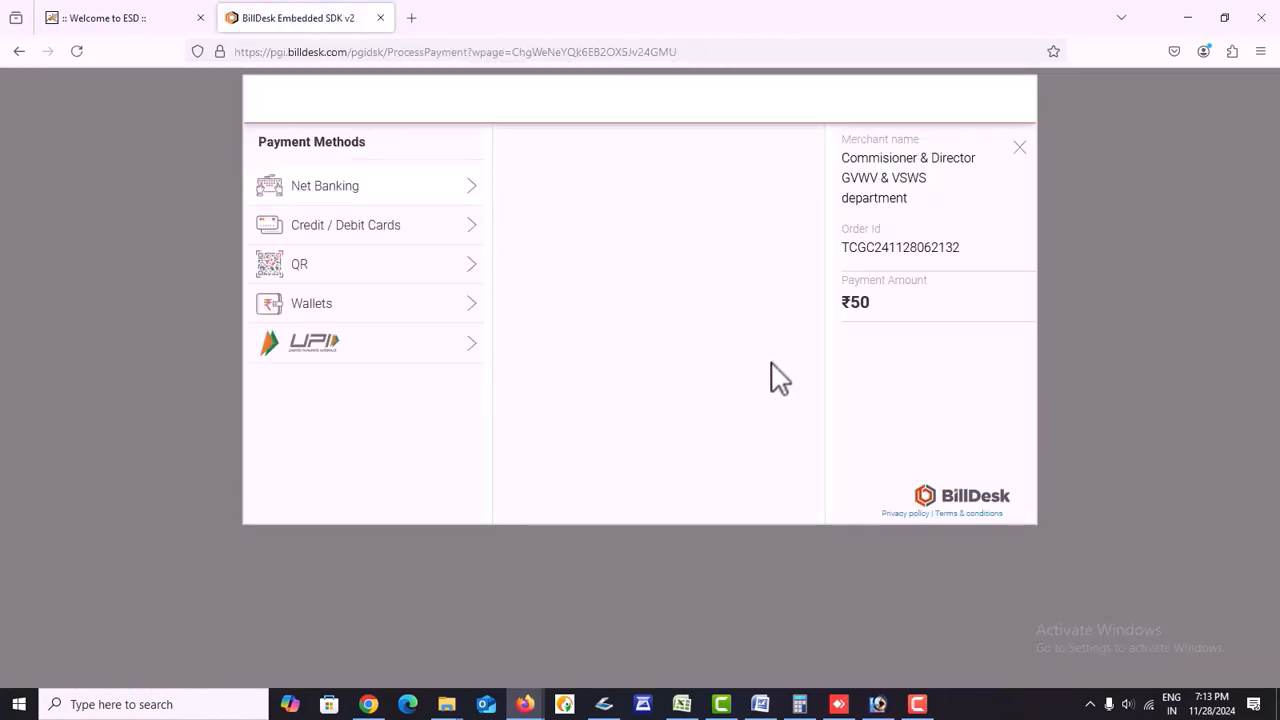
pyautogui.click(340, 265)
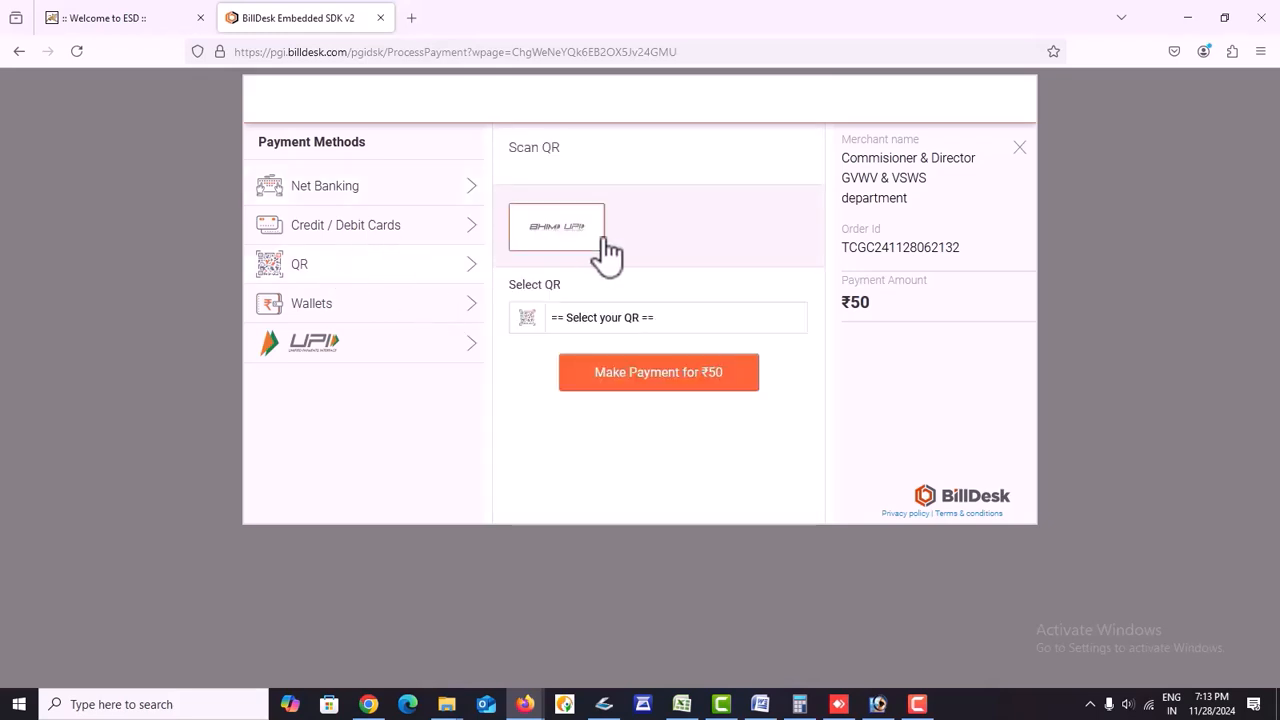
pyautogui.click(672, 377)
pyautogui.click(645, 342)
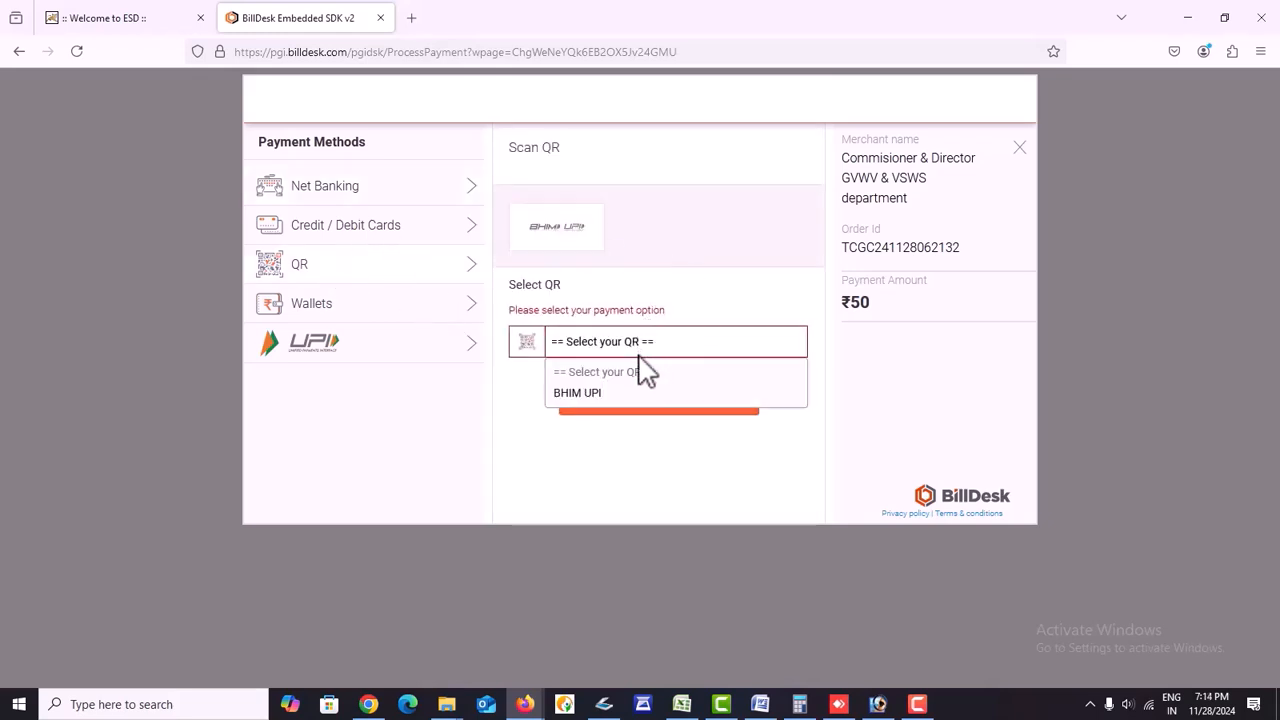
pyautogui.click(617, 395)
pyautogui.click(633, 381)
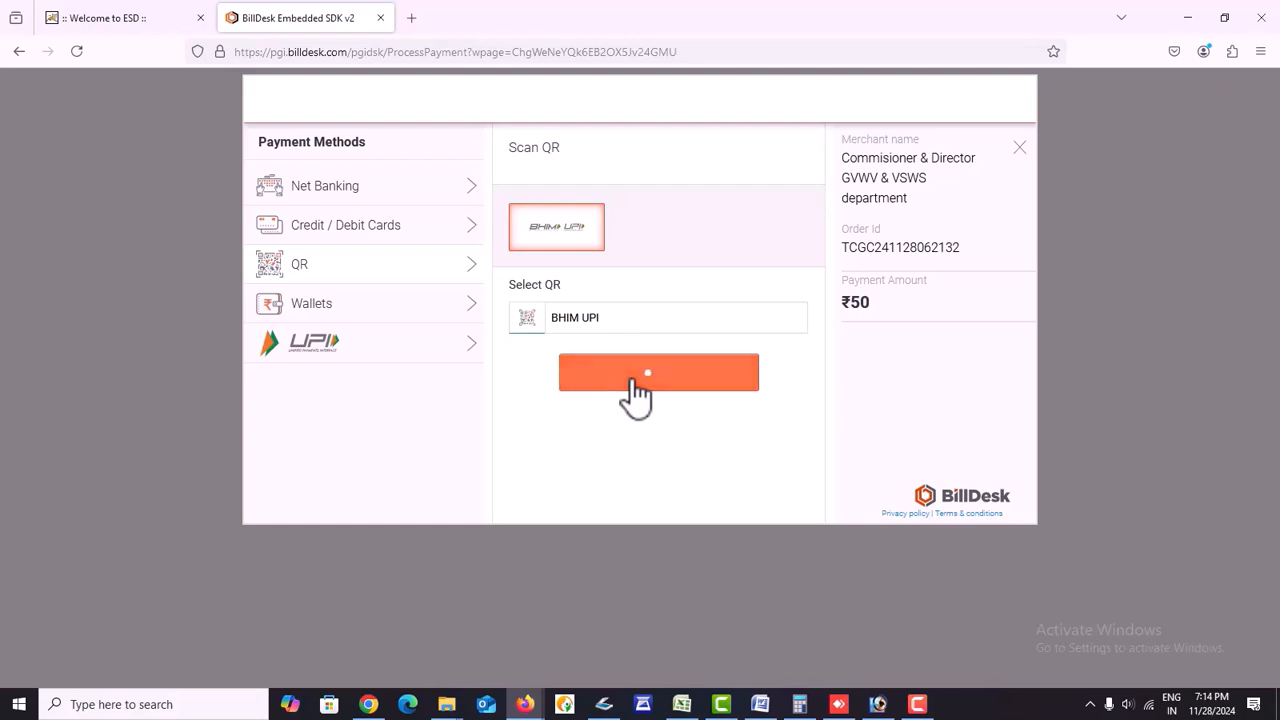